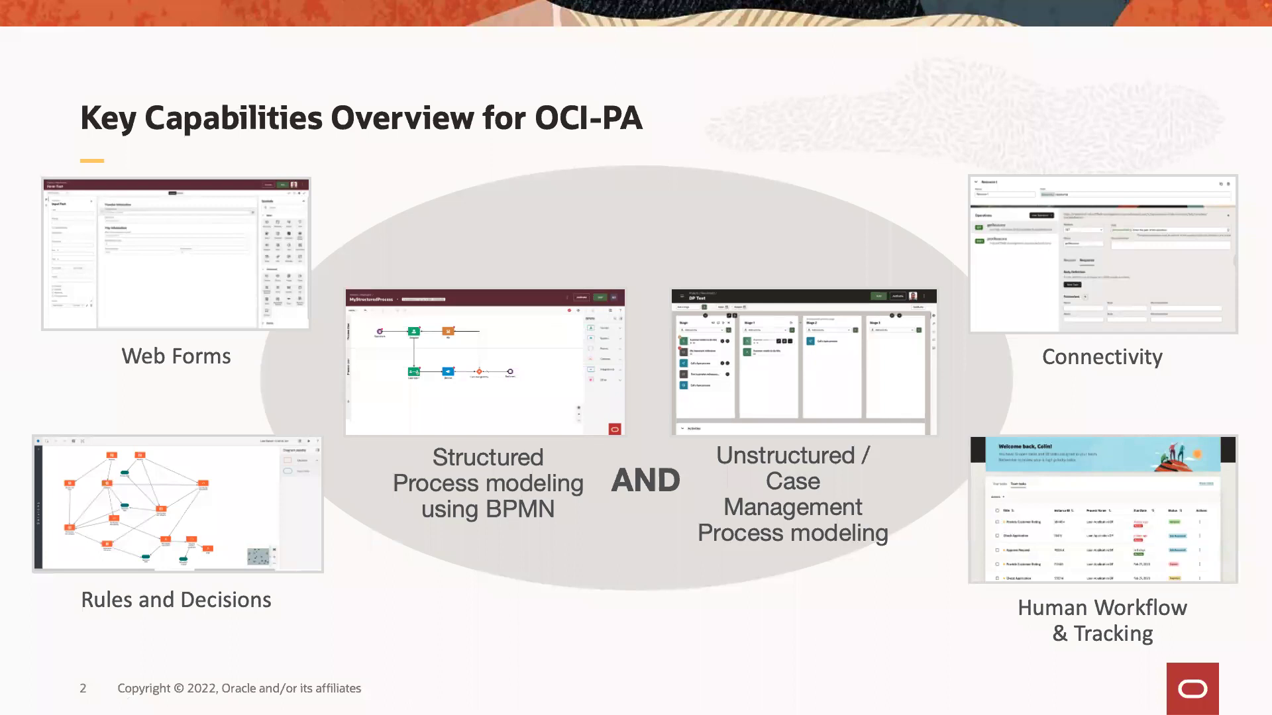
{"action": "left_click", "coordinate": [897, 337]}
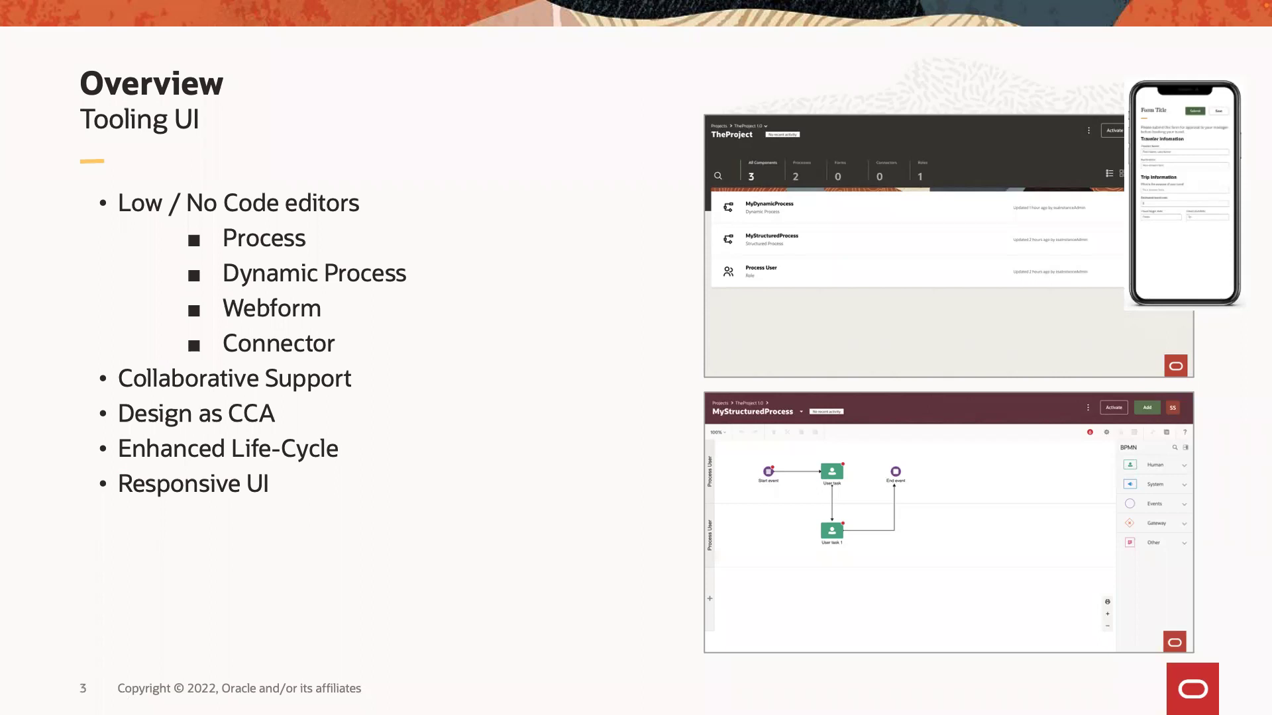
{"action": "left_click", "coordinate": [594, 390]}
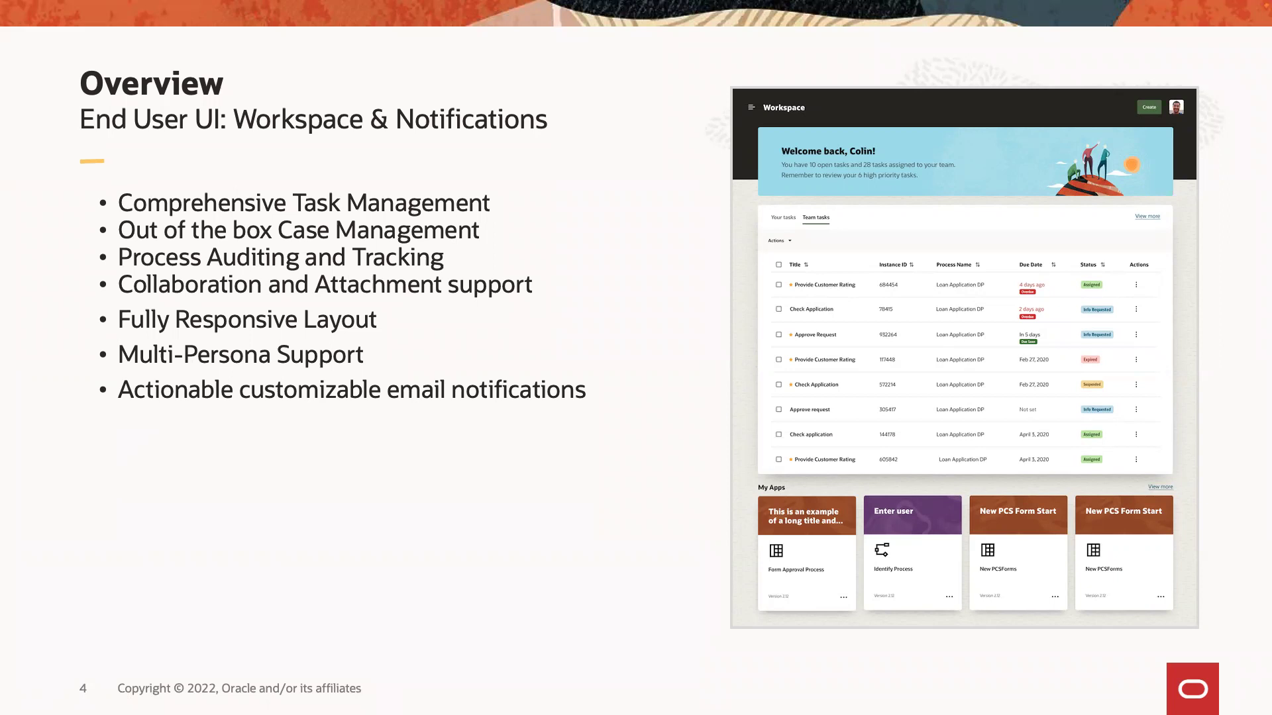
{"action": "left_click", "coordinate": [340, 410]}
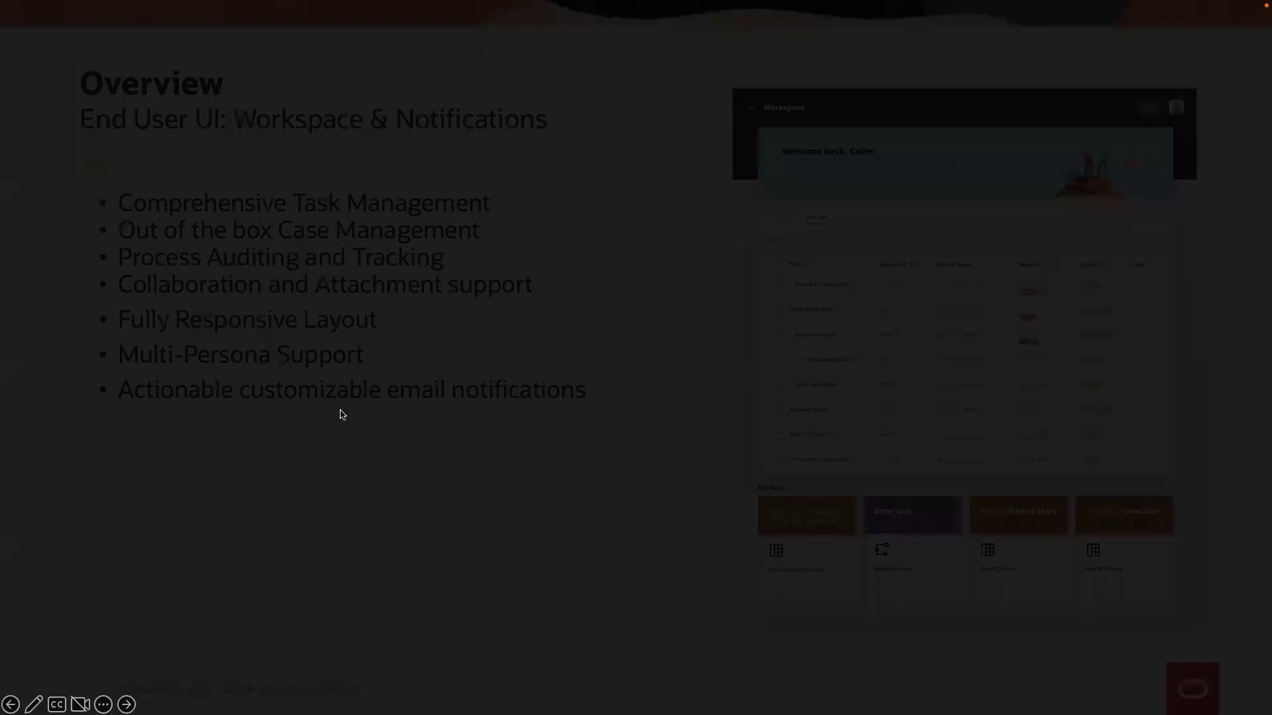
Step: Switch to the Process Applications designer in the browser and open the RentalCarApplication - AVG application
{"action": "key", "text": "ctrl+Left"}
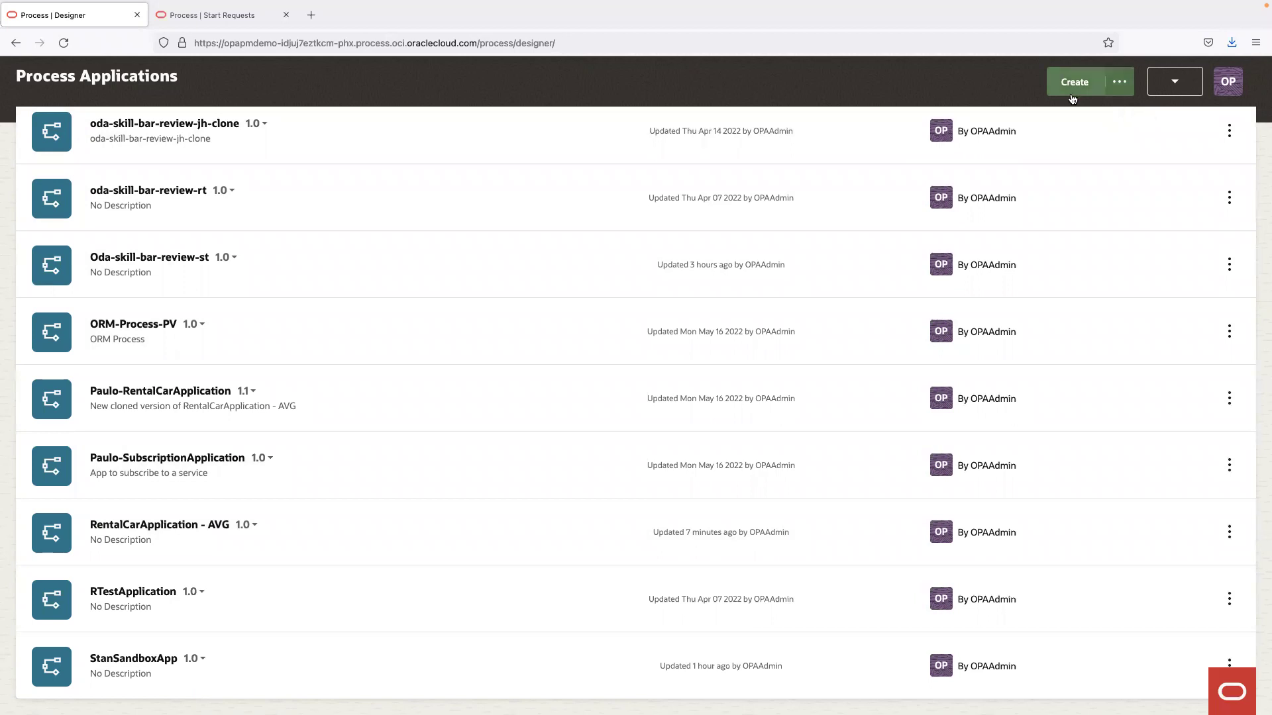
{"action": "left_click", "coordinate": [1120, 87]}
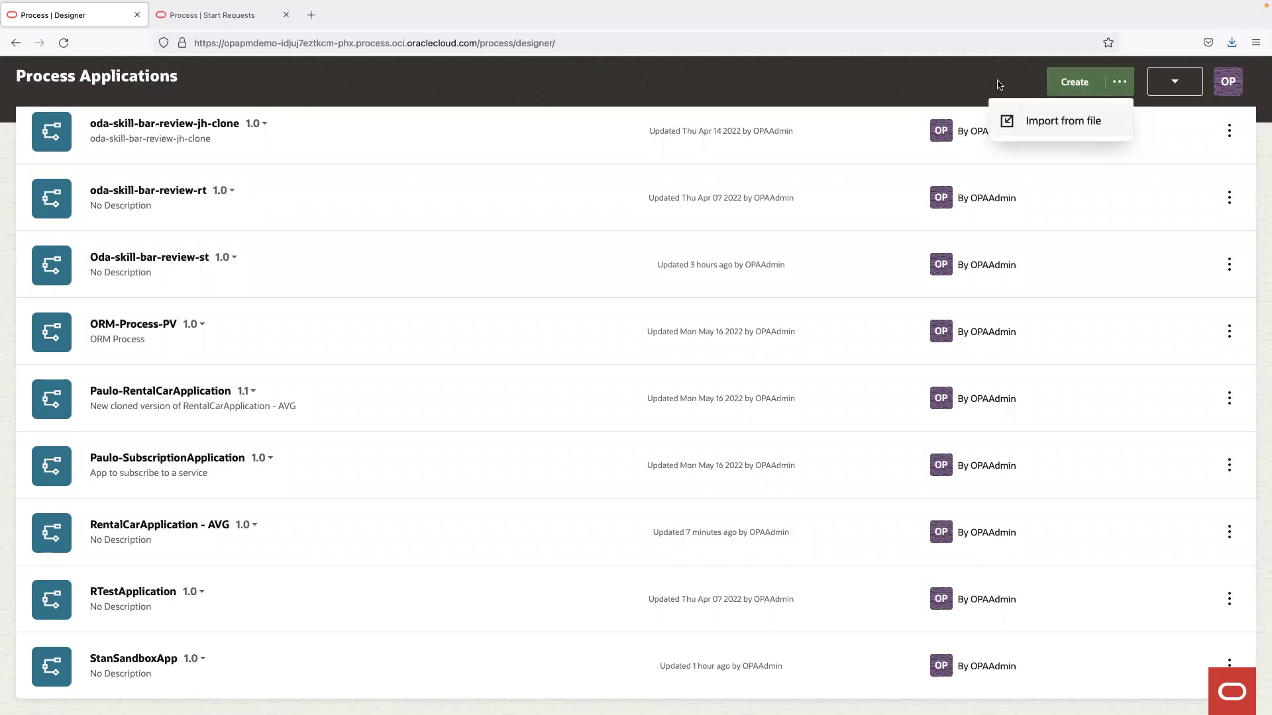
{"action": "left_click", "coordinate": [997, 85]}
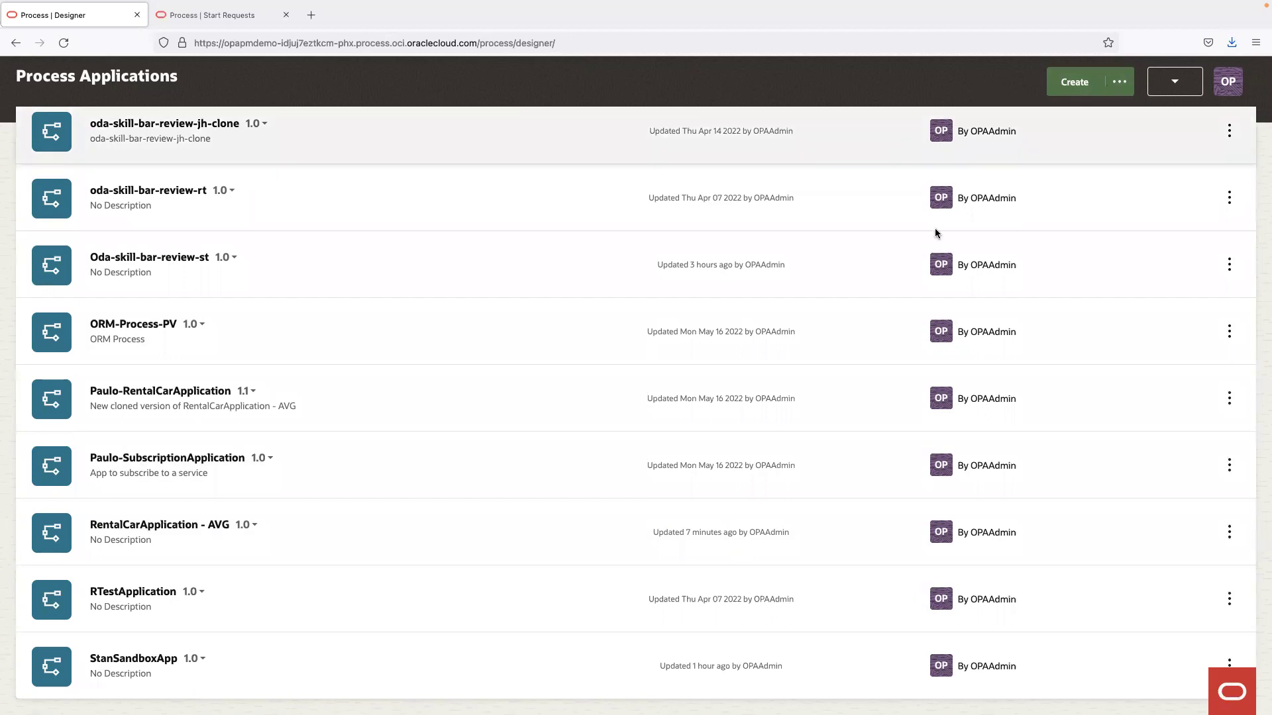
{"action": "left_click", "coordinate": [161, 527]}
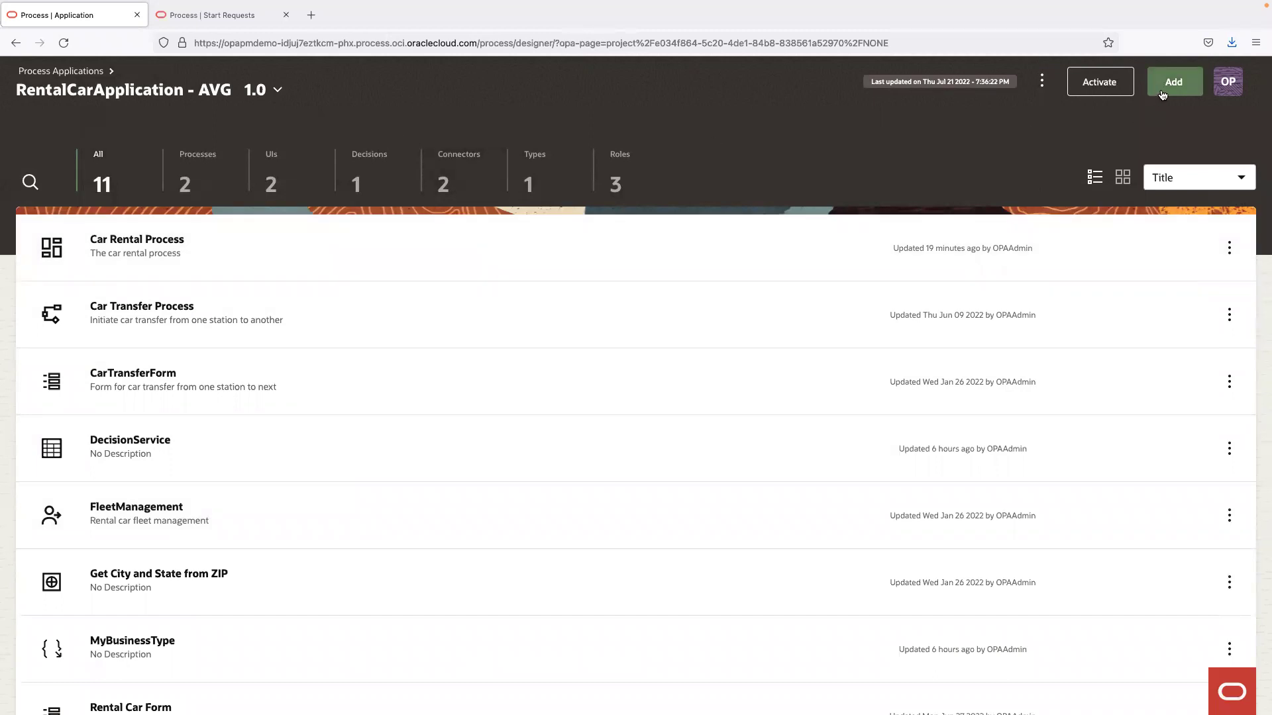
Step: Review the application's components by category: processes, UIs, decisions, connectors, types and roles
{"action": "left_click", "coordinate": [228, 179]}
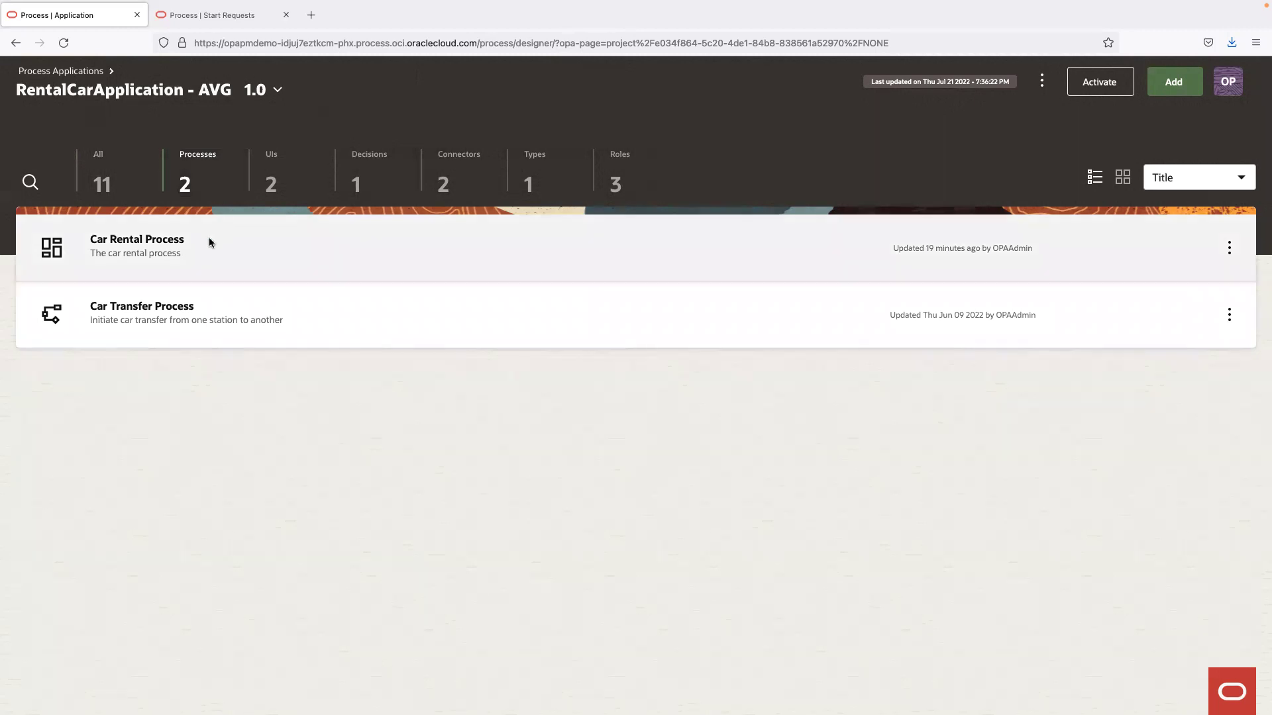
{"action": "left_click", "coordinate": [310, 174]}
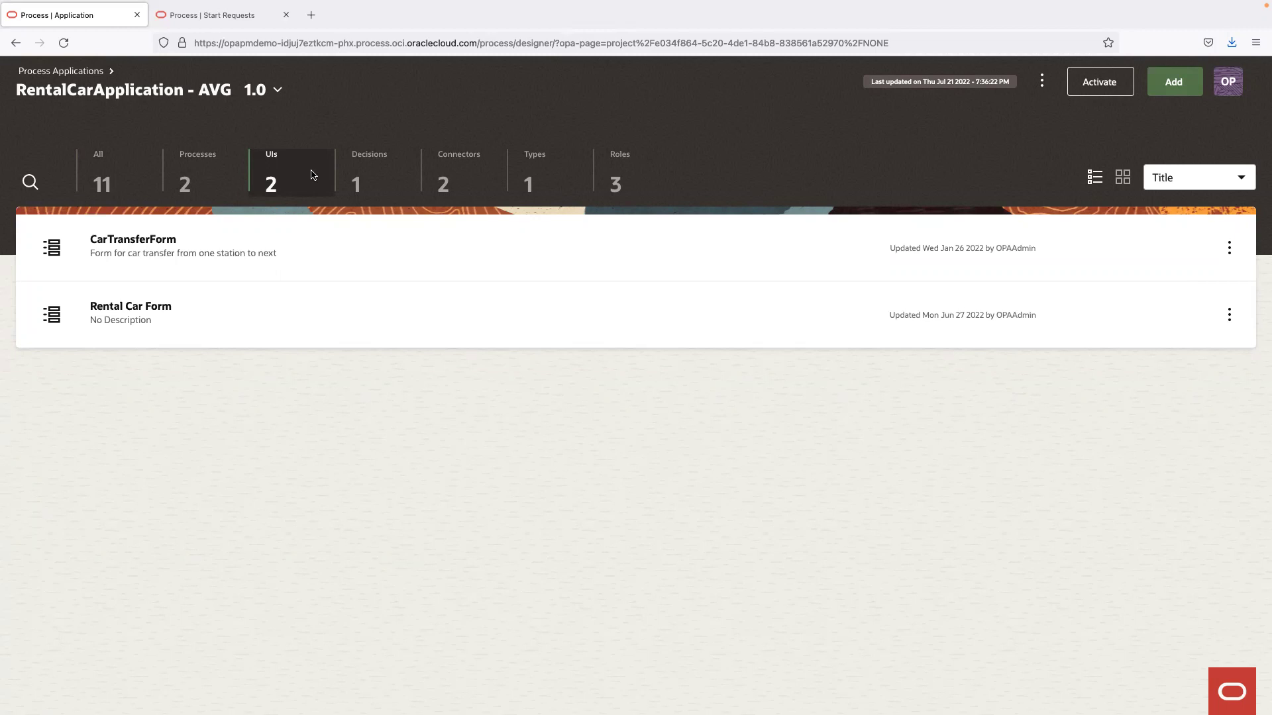
{"action": "left_click", "coordinate": [379, 172]}
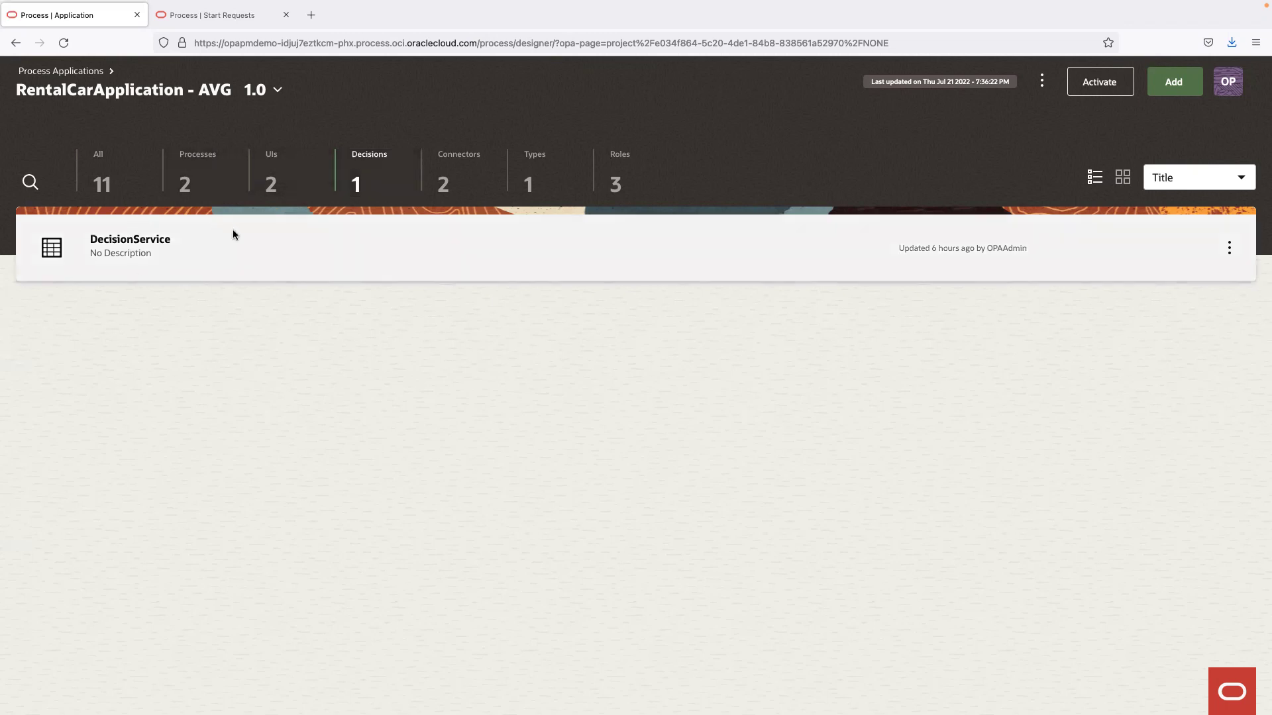
{"action": "left_click", "coordinate": [481, 177]}
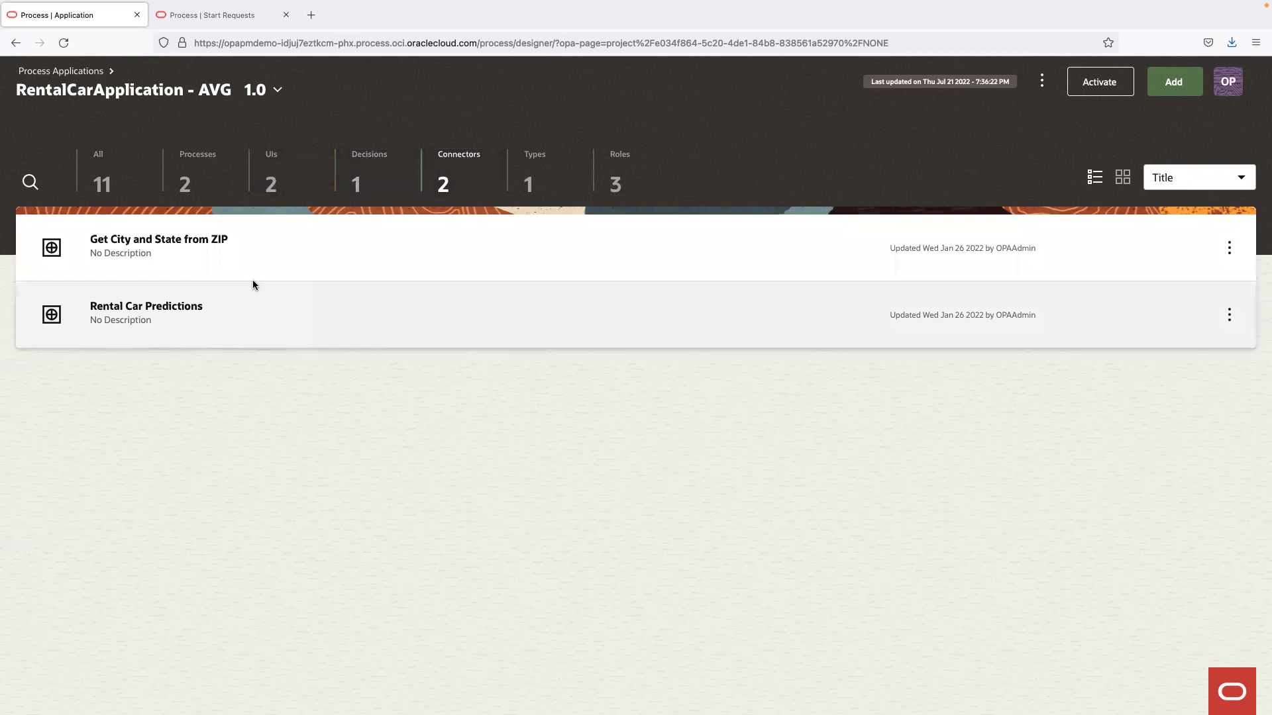
{"action": "left_click", "coordinate": [564, 168]}
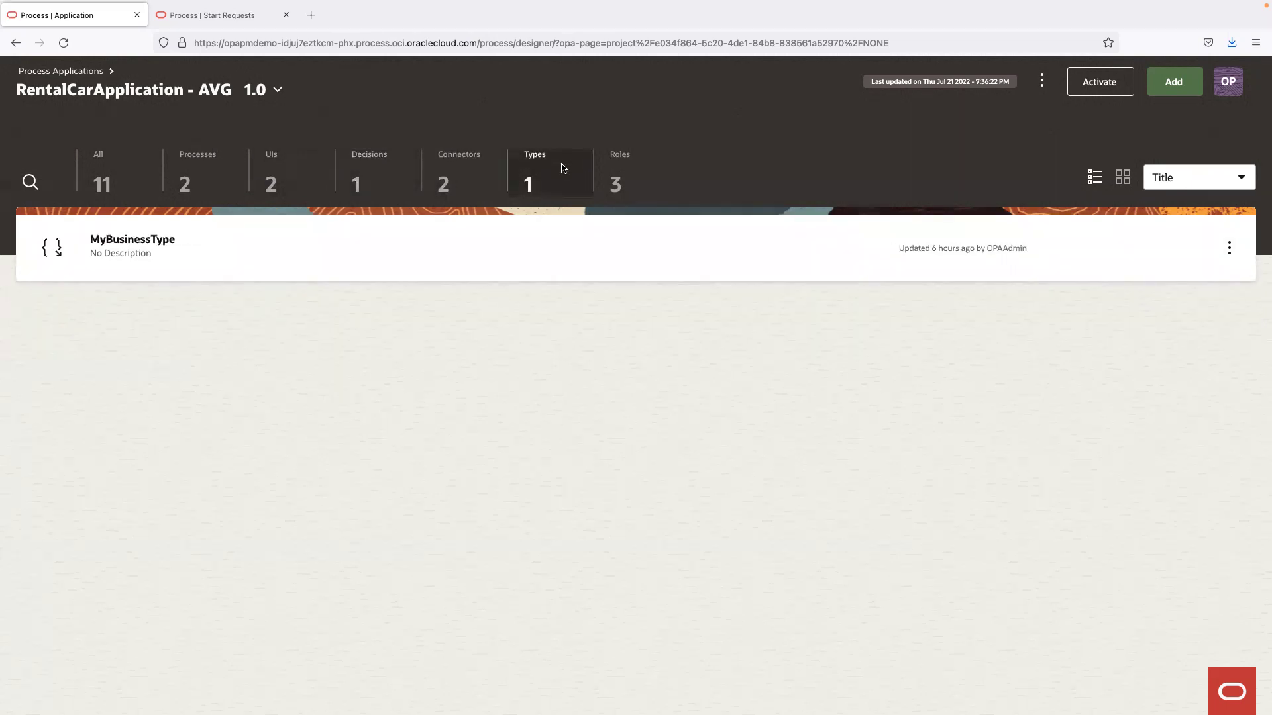
{"action": "left_click", "coordinate": [620, 177]}
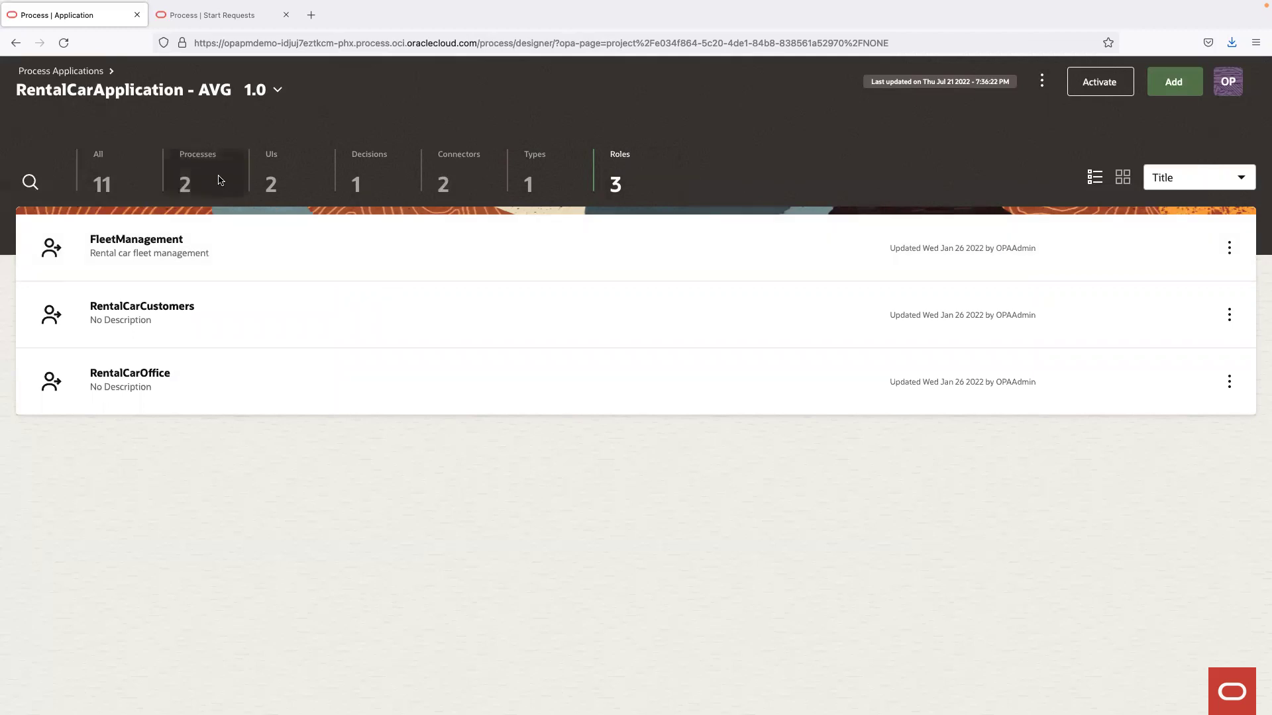
Step: Open the Car Rental Process and examine the properties of the Verify Booking activity in the Booking stage
{"action": "left_click", "coordinate": [222, 180]}
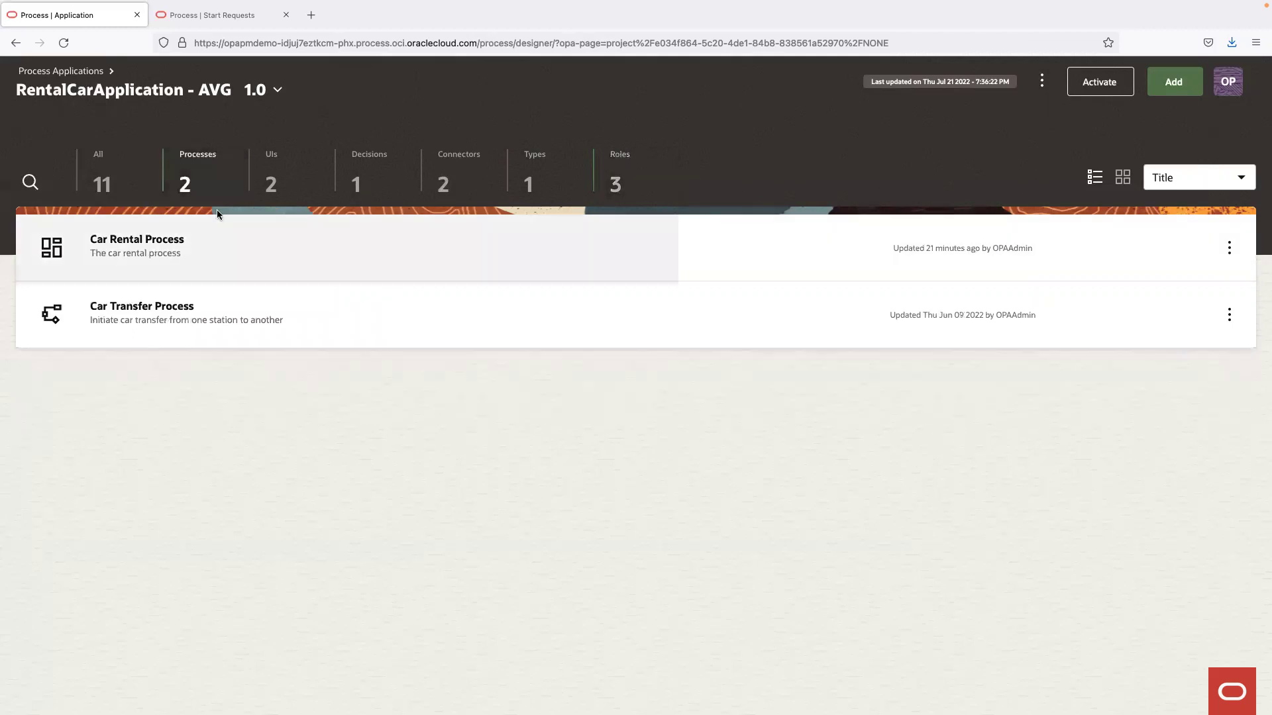
{"action": "left_click", "coordinate": [145, 240]}
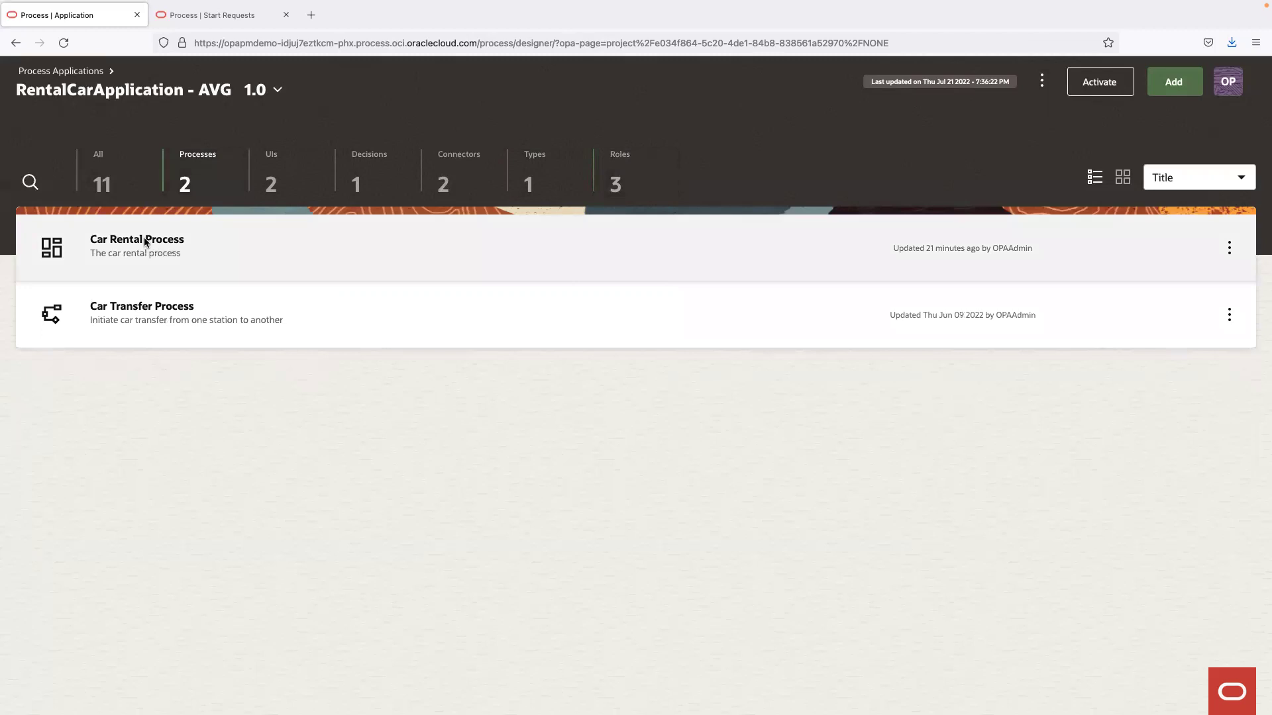
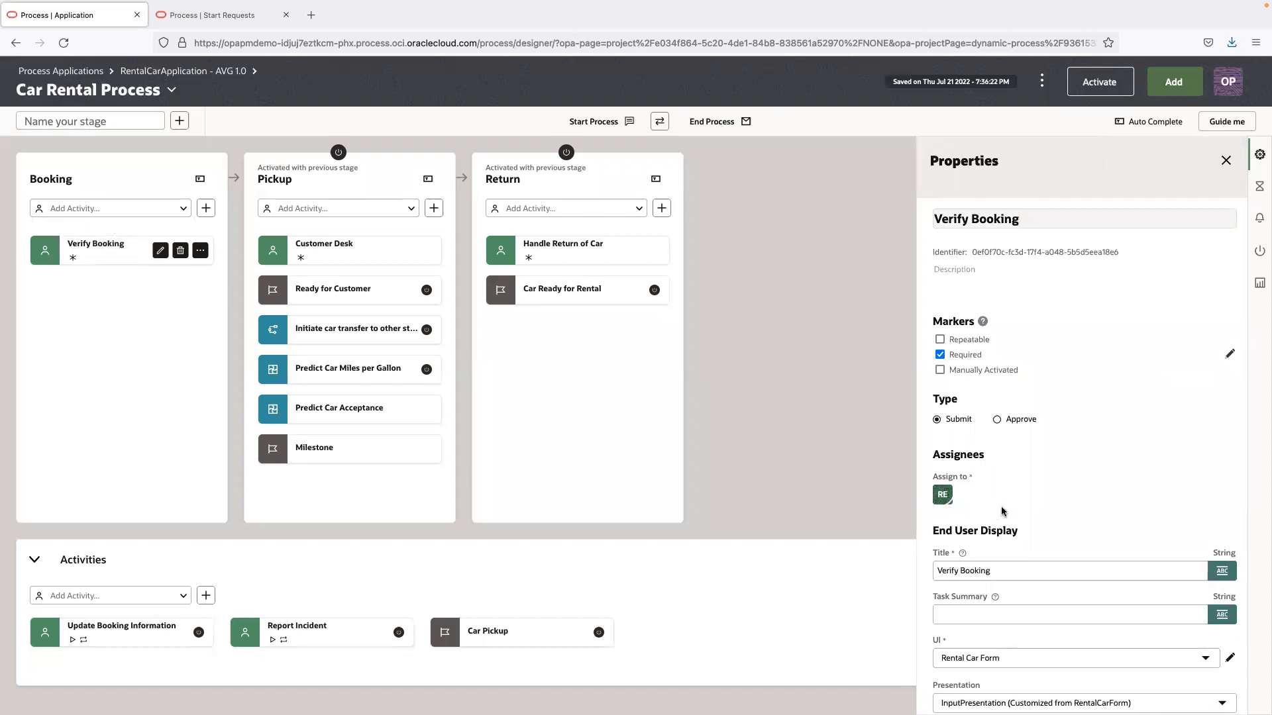
{"action": "scroll", "coordinate": [1002, 511], "scroll_direction": "down", "scroll_amount": 3}
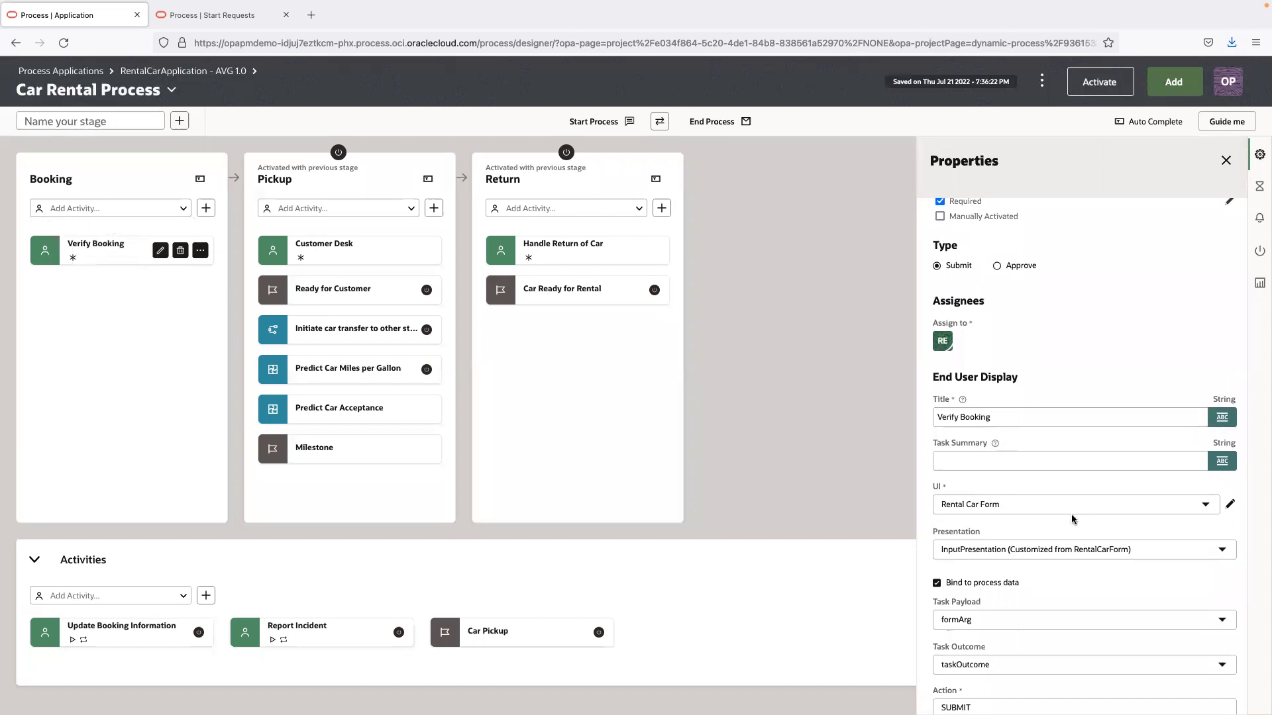
{"action": "scroll", "coordinate": [1071, 514], "scroll_direction": "down", "scroll_amount": 3}
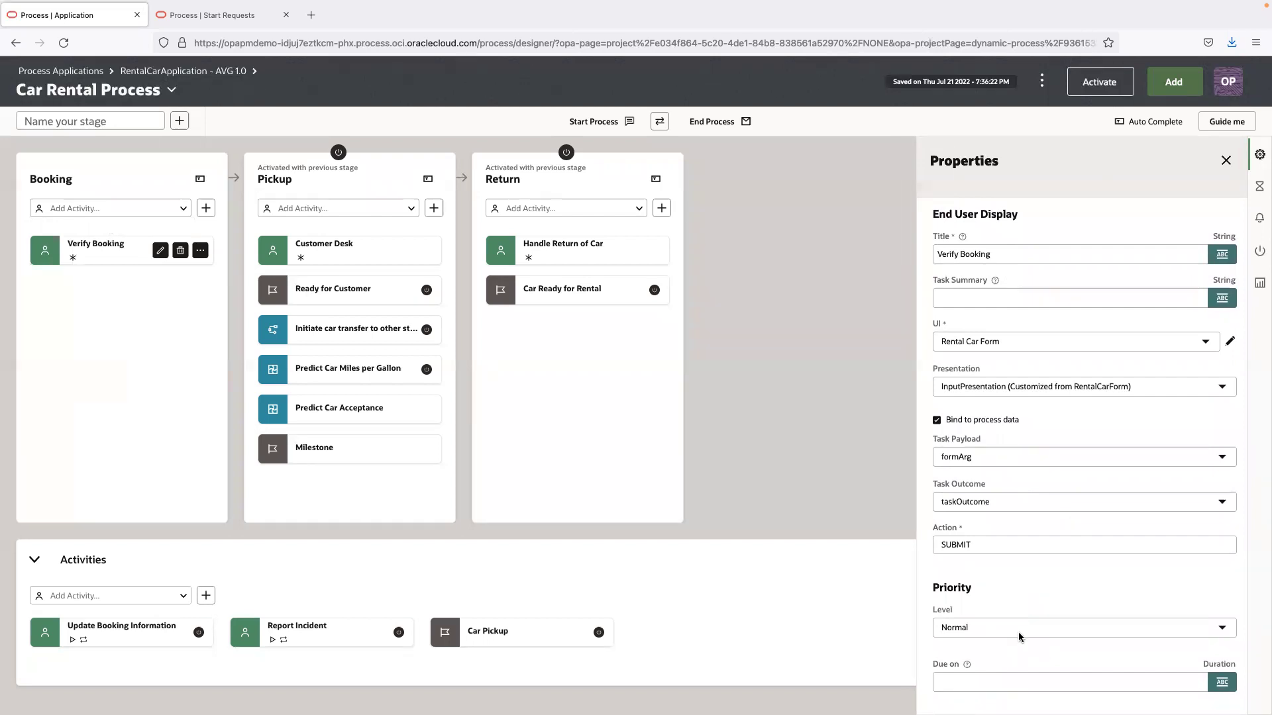
{"action": "scroll", "coordinate": [1037, 620], "scroll_direction": "up", "scroll_amount": 4}
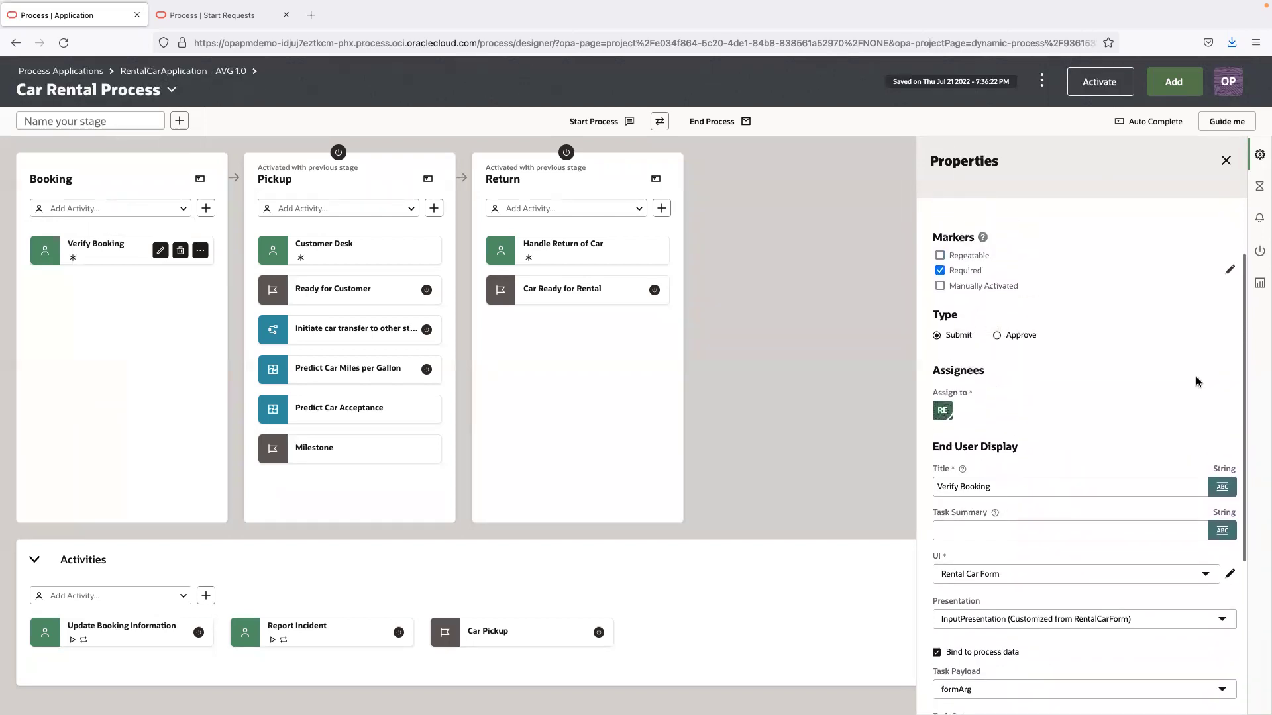
Step: Check the Verify Booking activity's conditions and notification settings, and return to its general properties
{"action": "left_click", "coordinate": [1259, 250]}
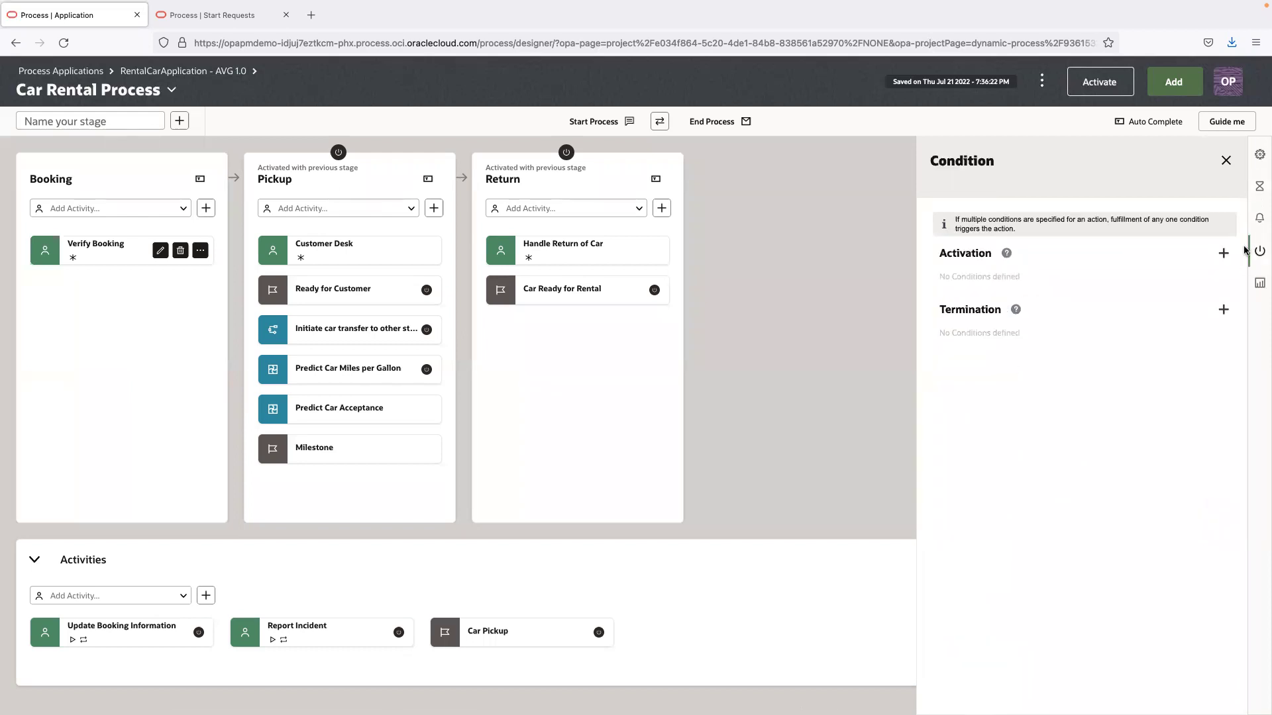
{"action": "left_click", "coordinate": [1258, 222]}
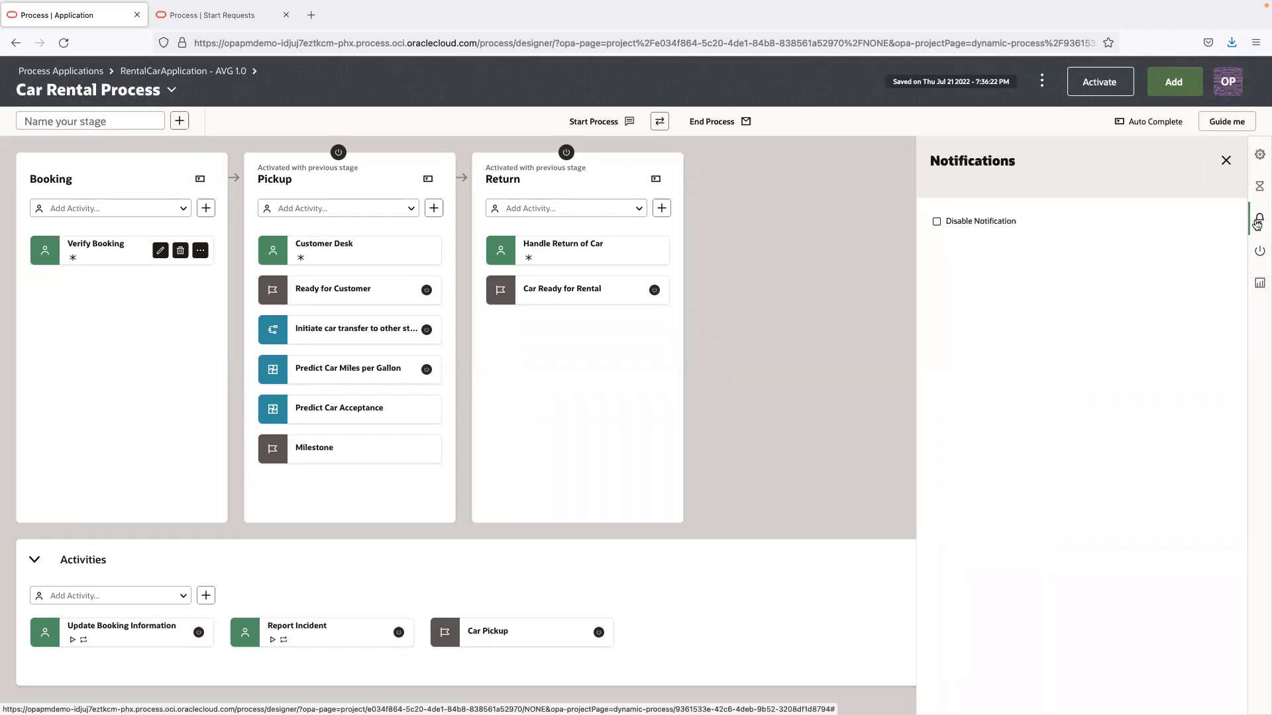
{"action": "left_click", "coordinate": [1259, 155]}
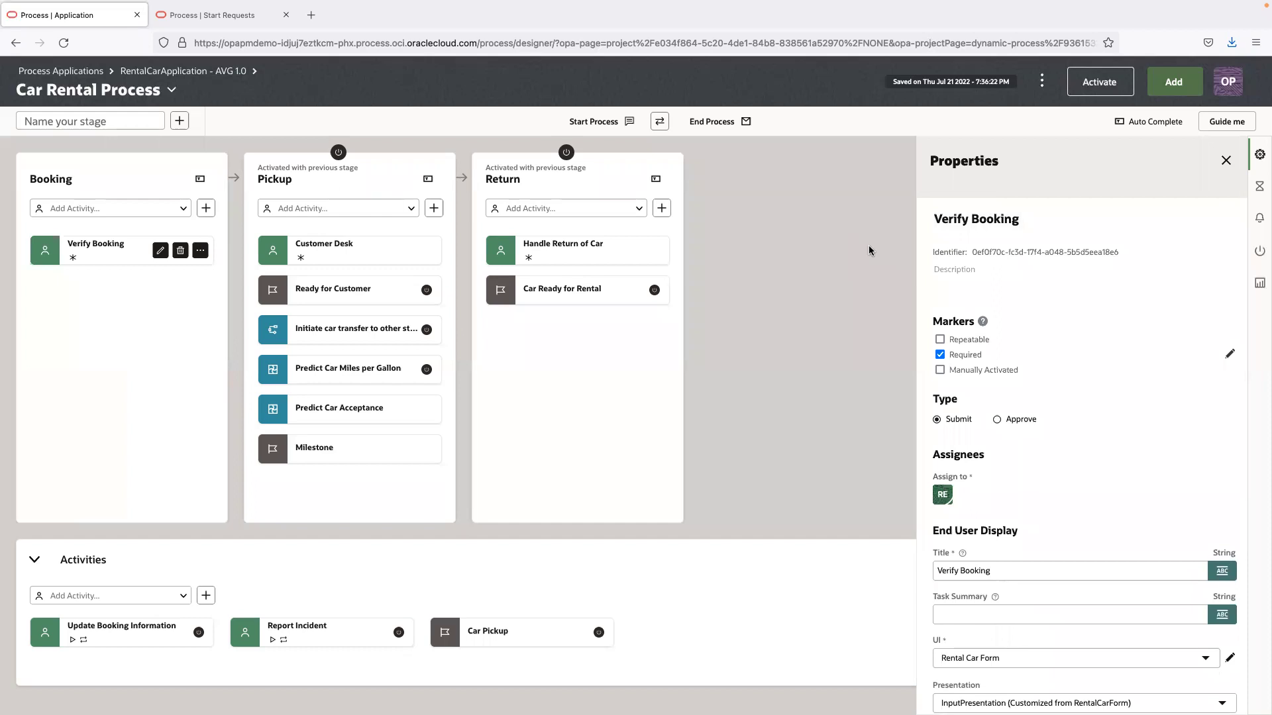
Step: Inspect the implementation properties of the car transfer and Predict Car Miles per Gallon activities in the Pickup stage
{"action": "left_click", "coordinate": [383, 205]}
{"action": "left_click", "coordinate": [337, 330]}
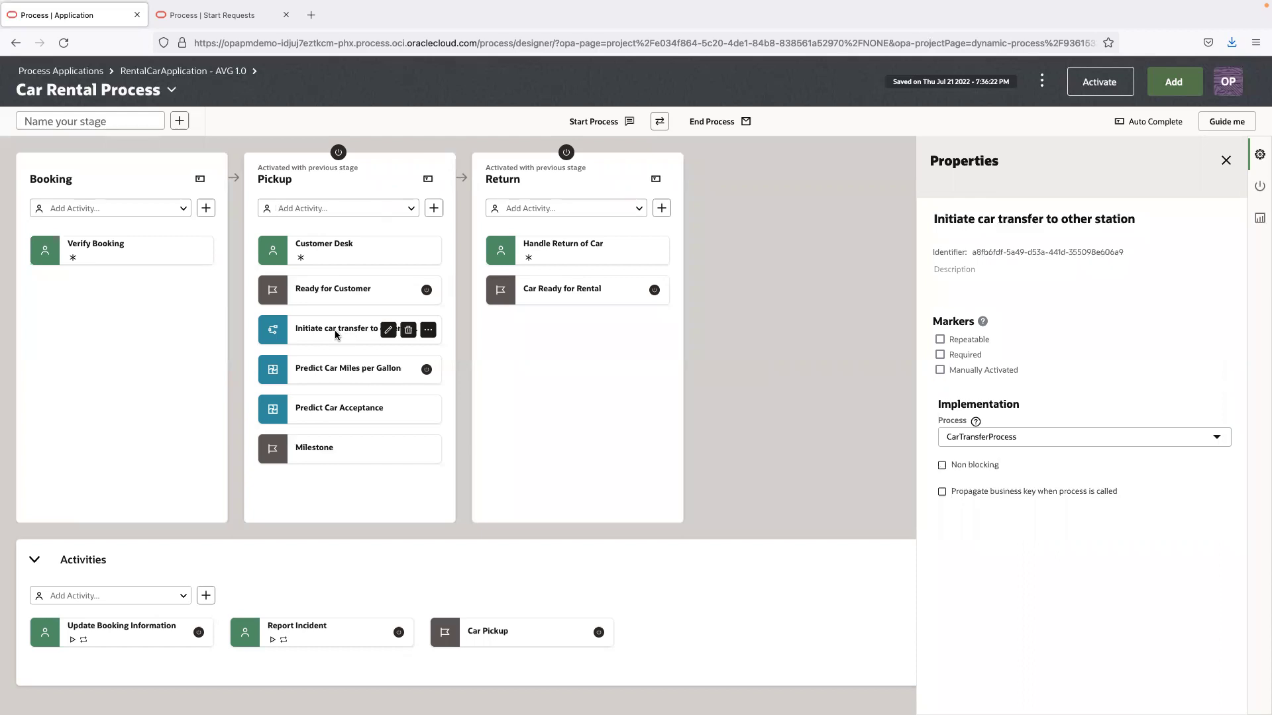
{"action": "left_click", "coordinate": [333, 382]}
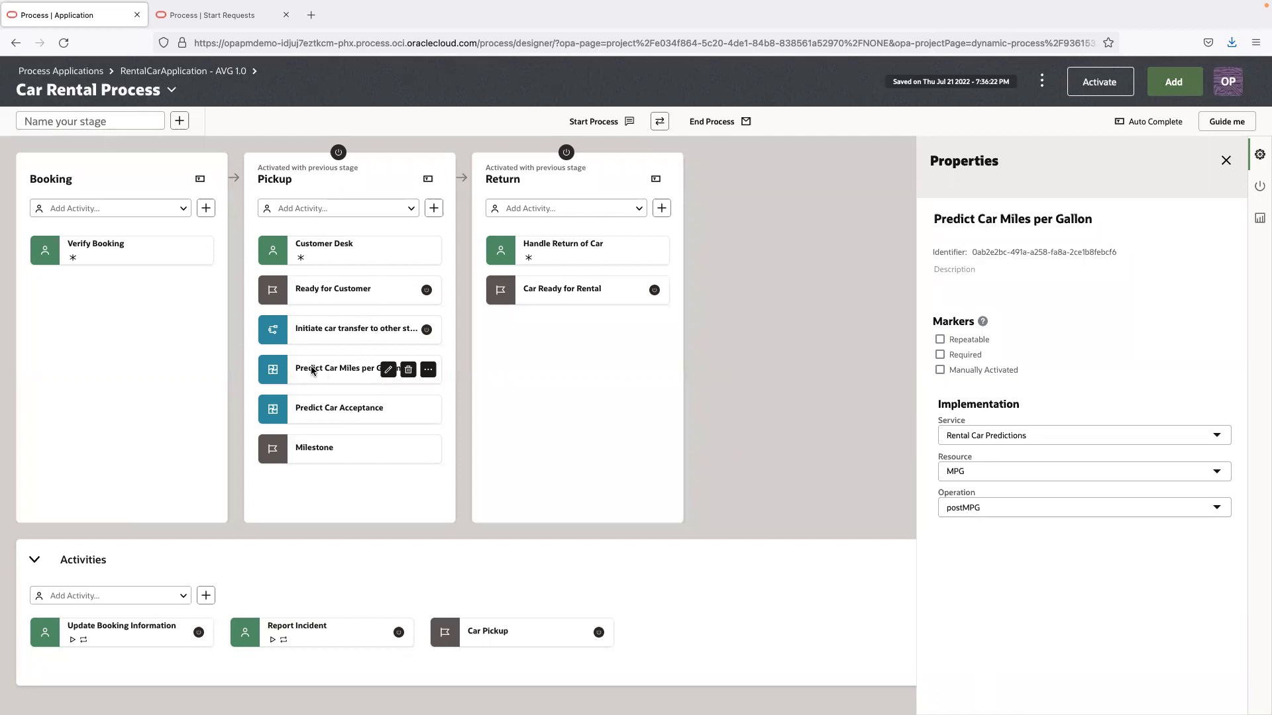
Step: Open the Car Transfer Process linked to the Initiate car transfer to other station activity
{"action": "left_click", "coordinate": [375, 331]}
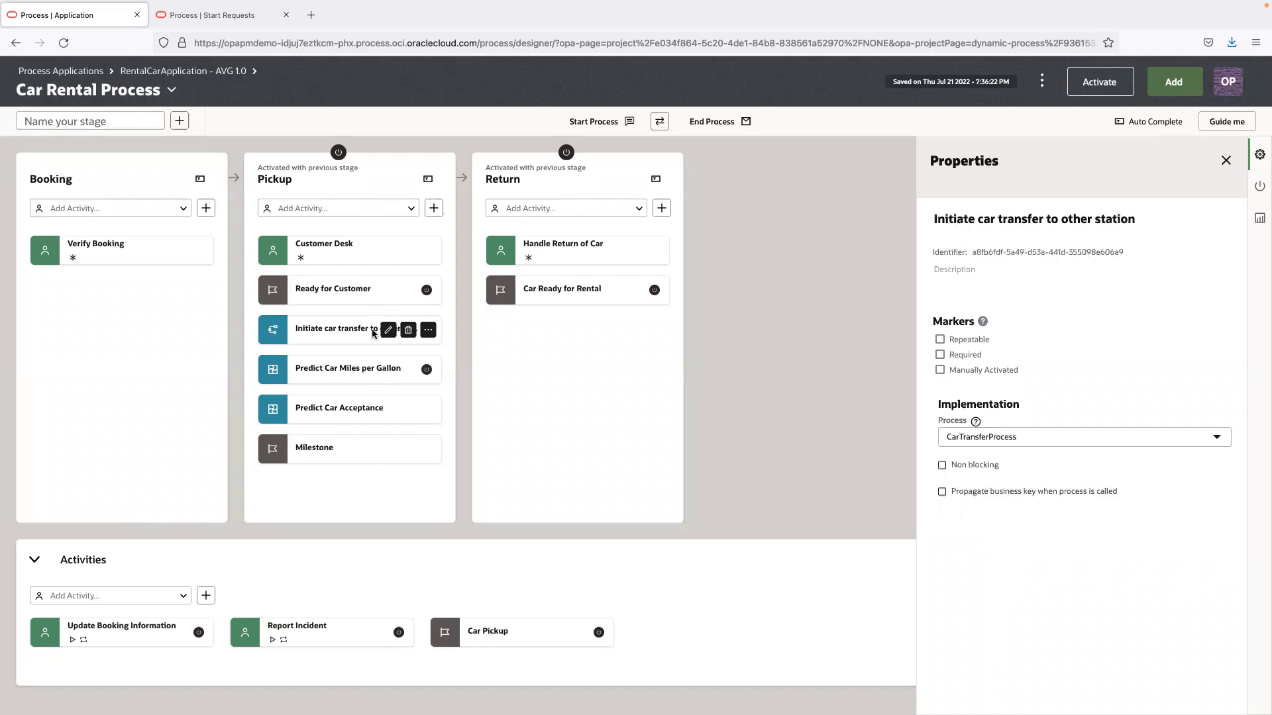
{"action": "left_click", "coordinate": [428, 330]}
{"action": "left_click", "coordinate": [489, 379]}
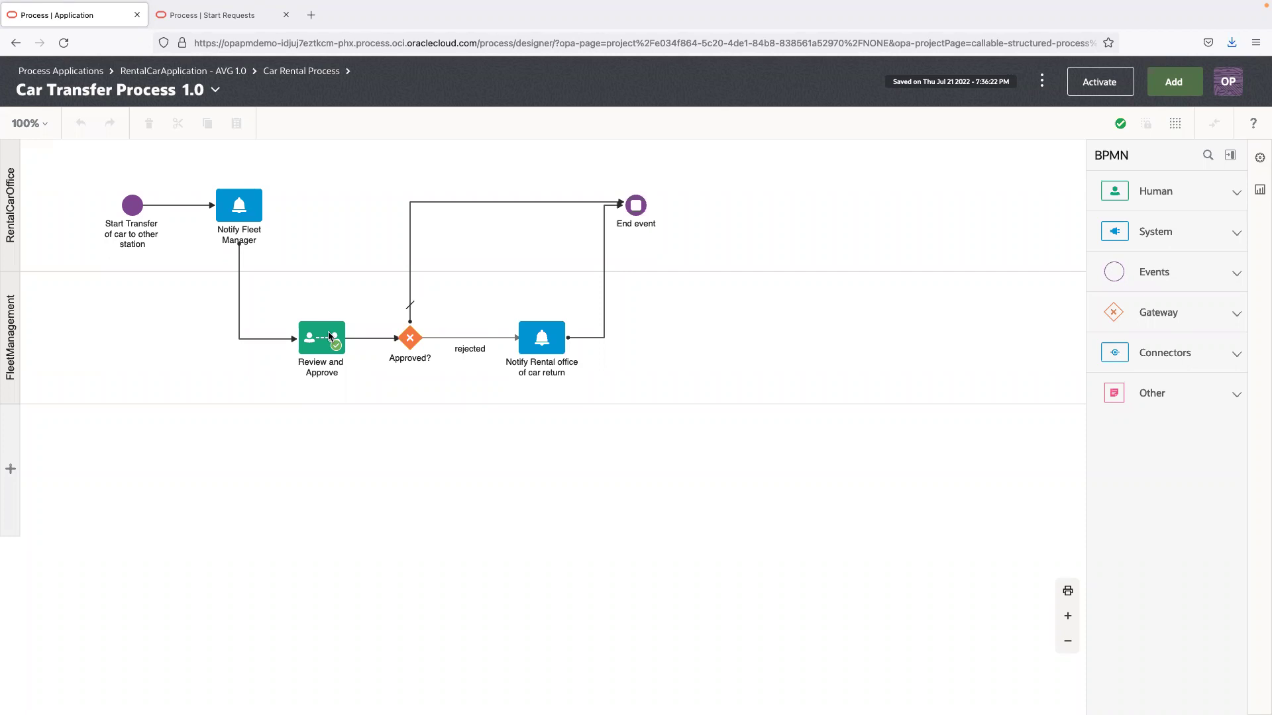
Step: Examine the BPMN elements available in the Human, System, Events, Gateway and Connectors categories
{"action": "left_click", "coordinate": [1146, 199]}
{"action": "left_click", "coordinate": [1156, 279]}
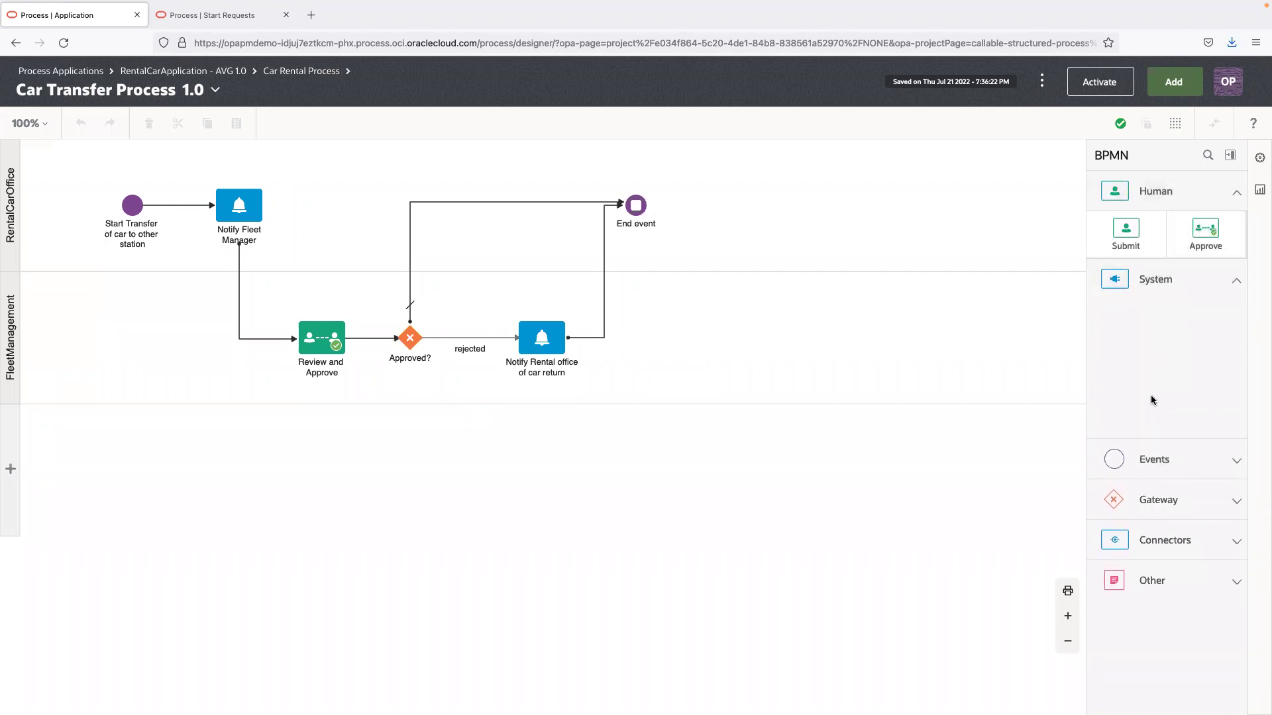
{"action": "left_click", "coordinate": [1160, 460]}
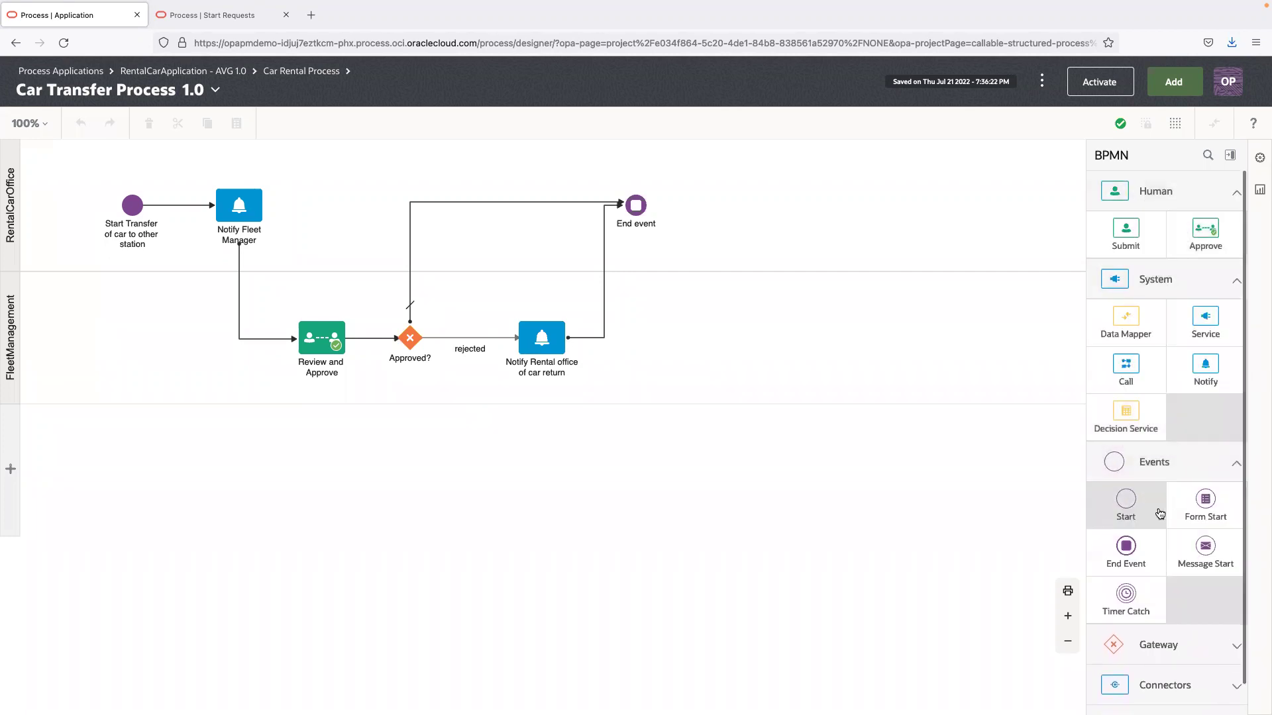
{"action": "left_click", "coordinate": [1120, 616]}
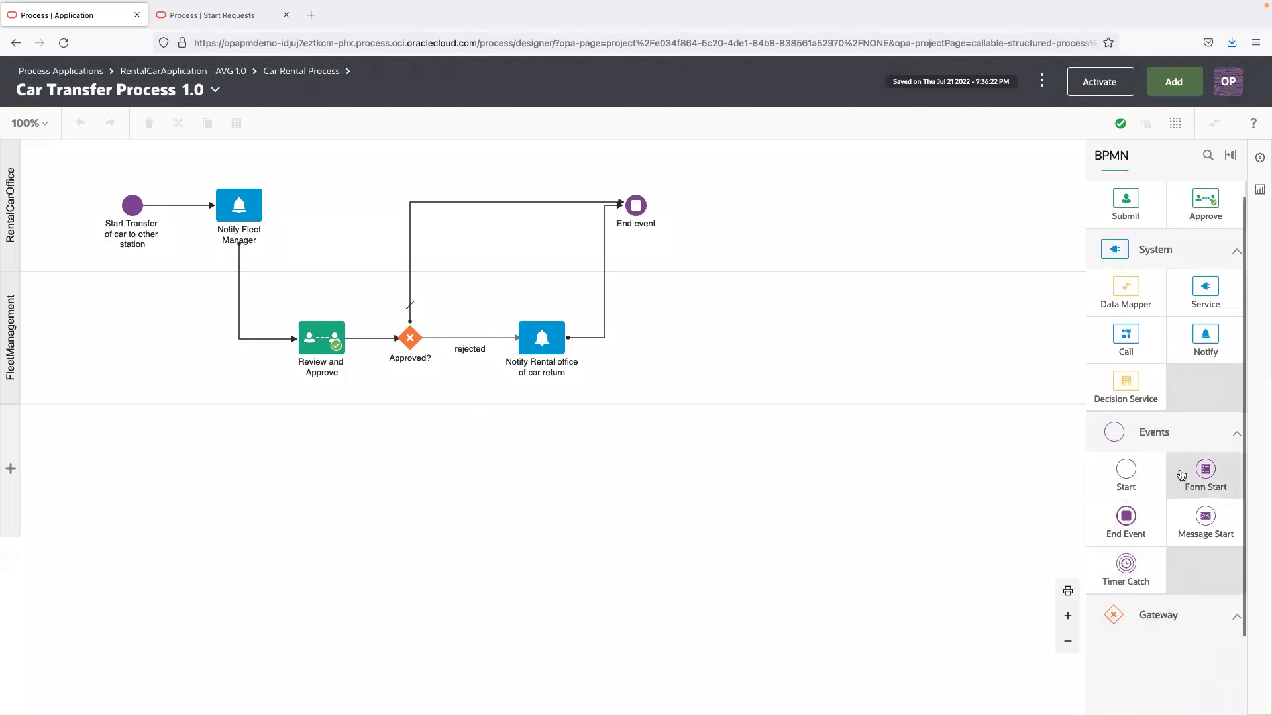
{"action": "scroll", "coordinate": [1178, 469], "scroll_direction": "up", "scroll_amount": 3}
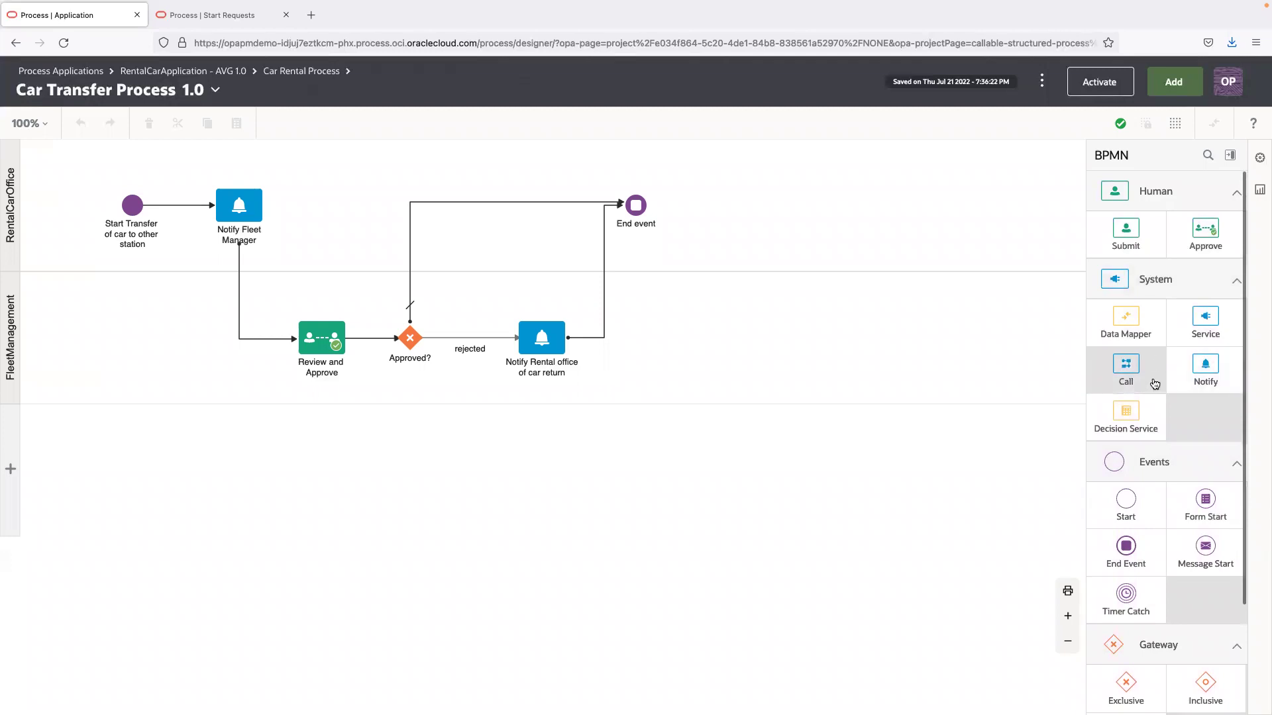
{"action": "scroll", "coordinate": [1153, 417], "scroll_direction": "down", "scroll_amount": 2}
{"action": "scroll", "coordinate": [1152, 420], "scroll_direction": "down", "scroll_amount": 1}
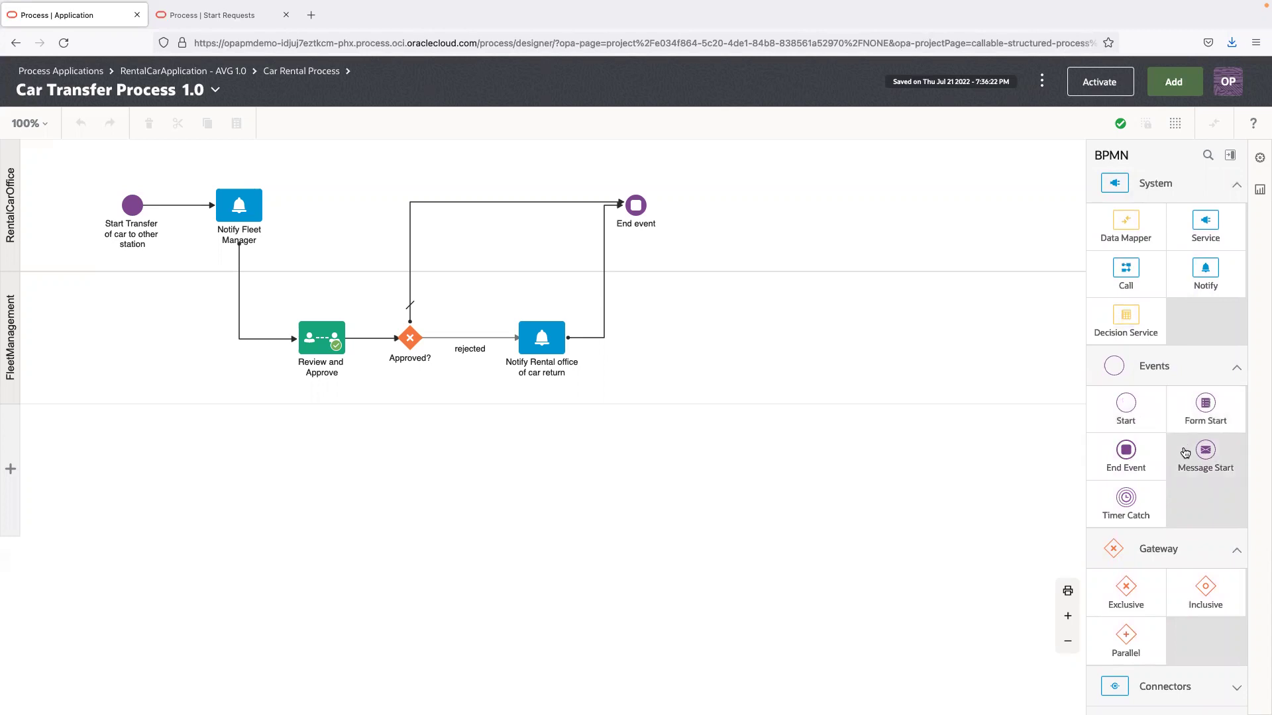
{"action": "scroll", "coordinate": [1186, 454], "scroll_direction": "down", "scroll_amount": 1}
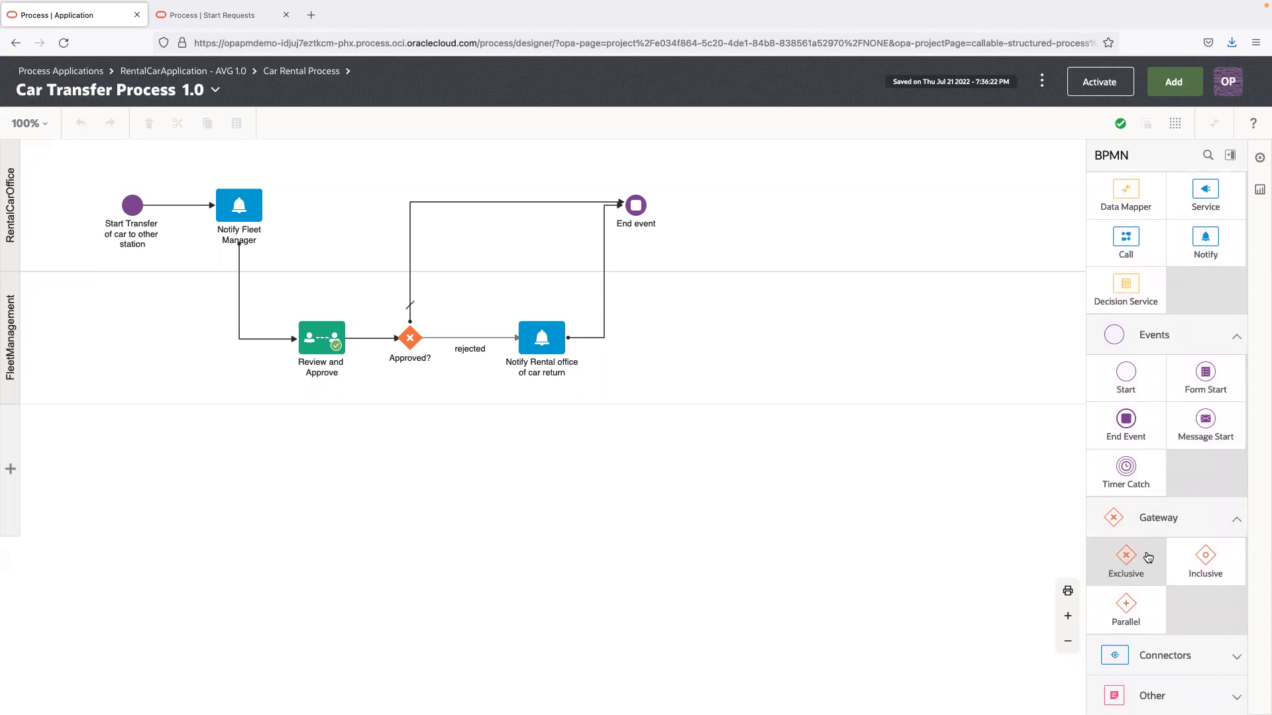
{"action": "left_click", "coordinate": [1161, 652]}
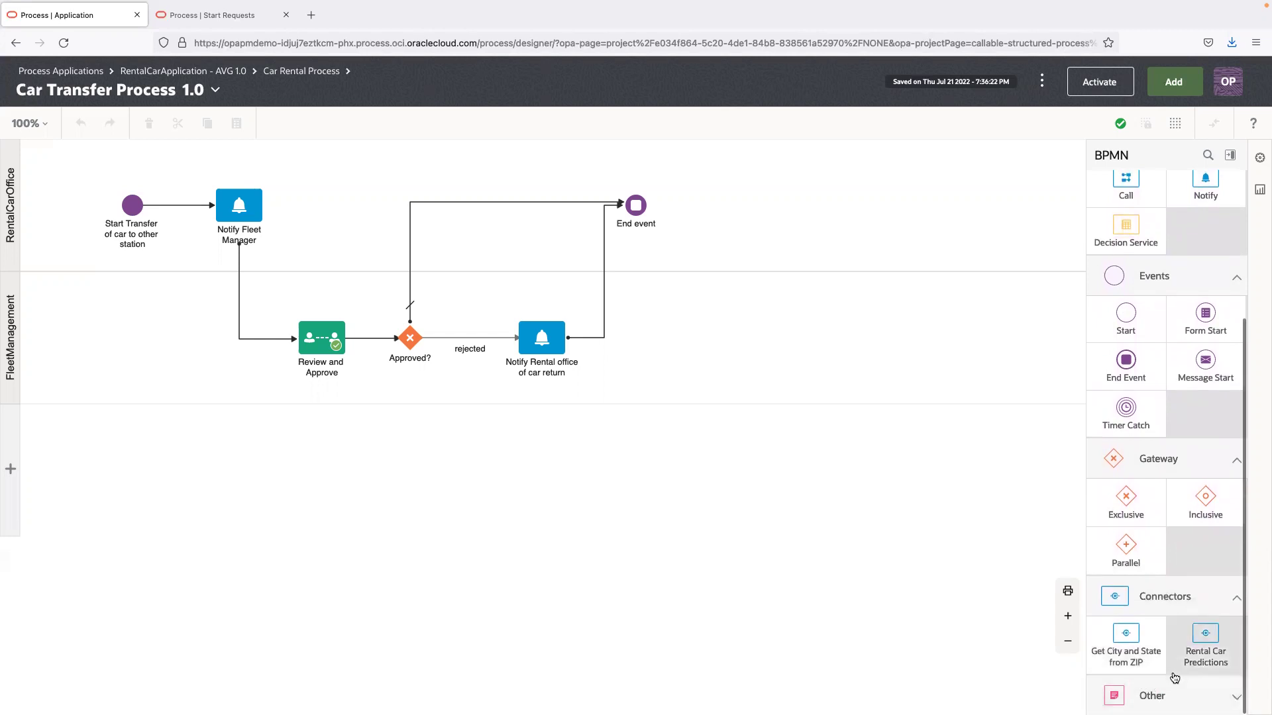
Step: Leave the Car Transfer Process and go back through the Car Rental Process to the RentalCarApplication - AVG overview
{"action": "left_click", "coordinate": [287, 73]}
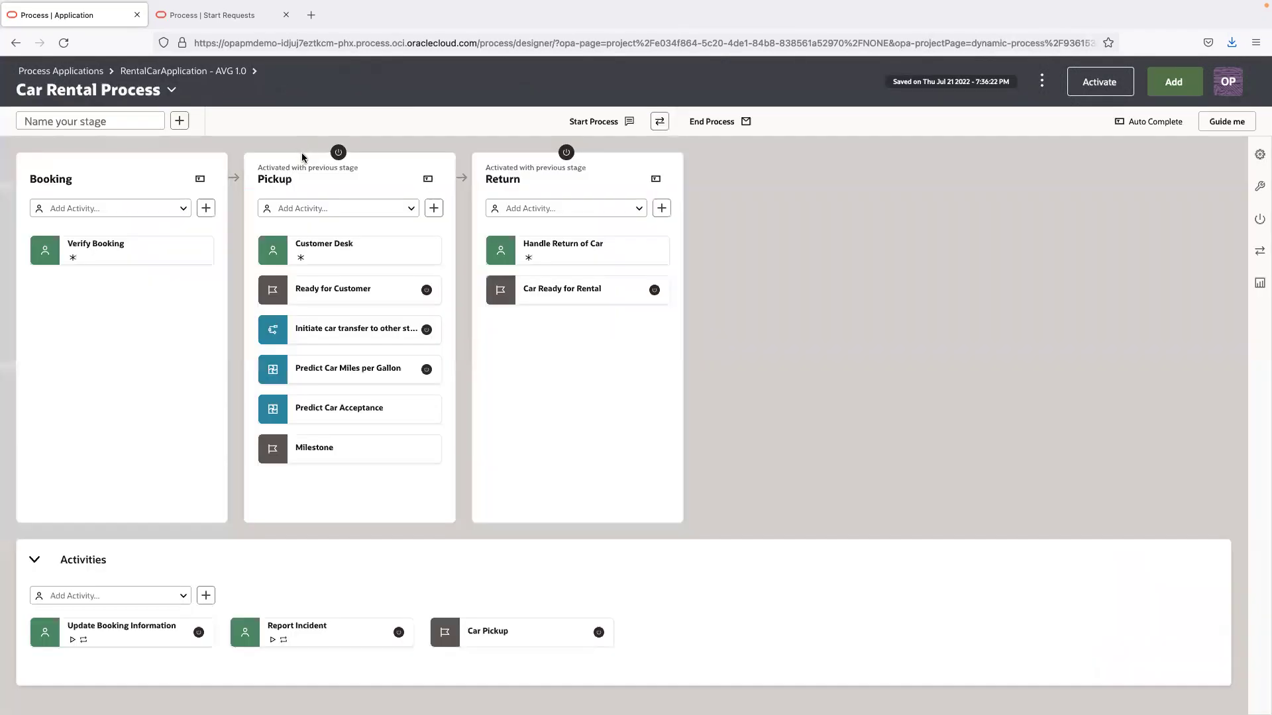
{"action": "left_click", "coordinate": [167, 78]}
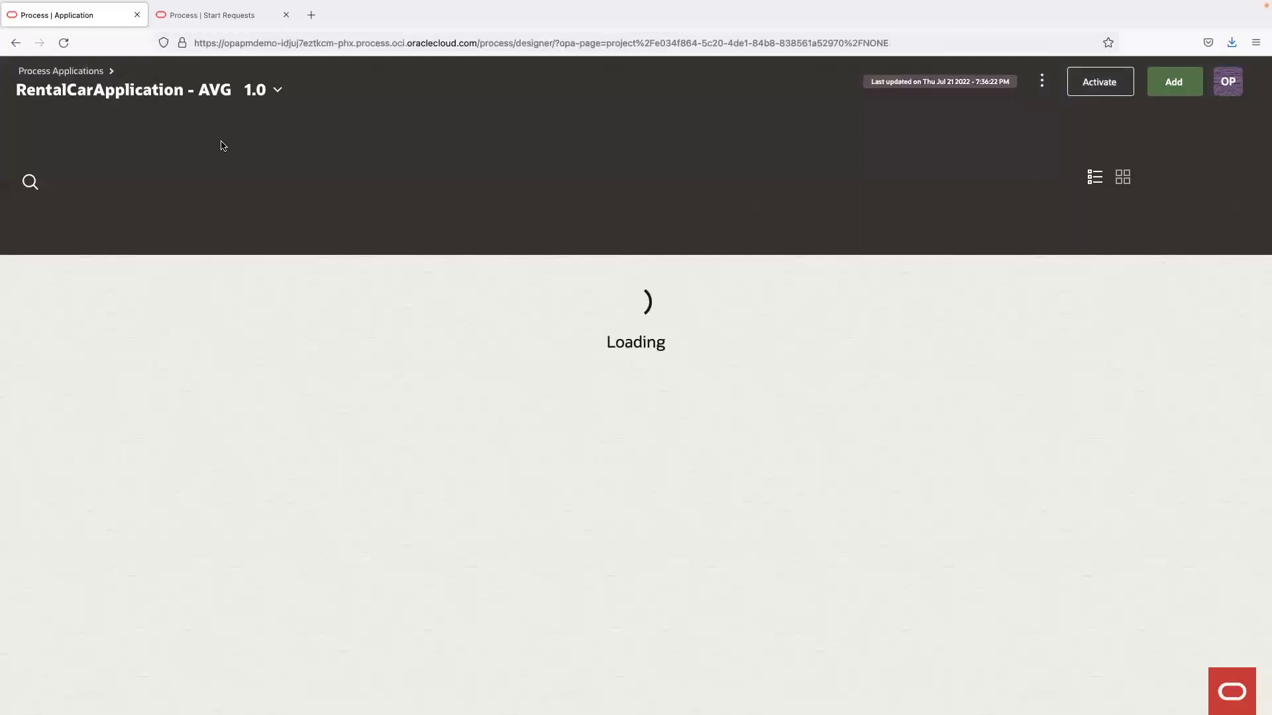
Step: Inspect the Rental Car Form among the application's UIs, including its properties and data, and return to the RentalCarApplication - AVG overview
{"action": "left_click", "coordinate": [270, 180]}
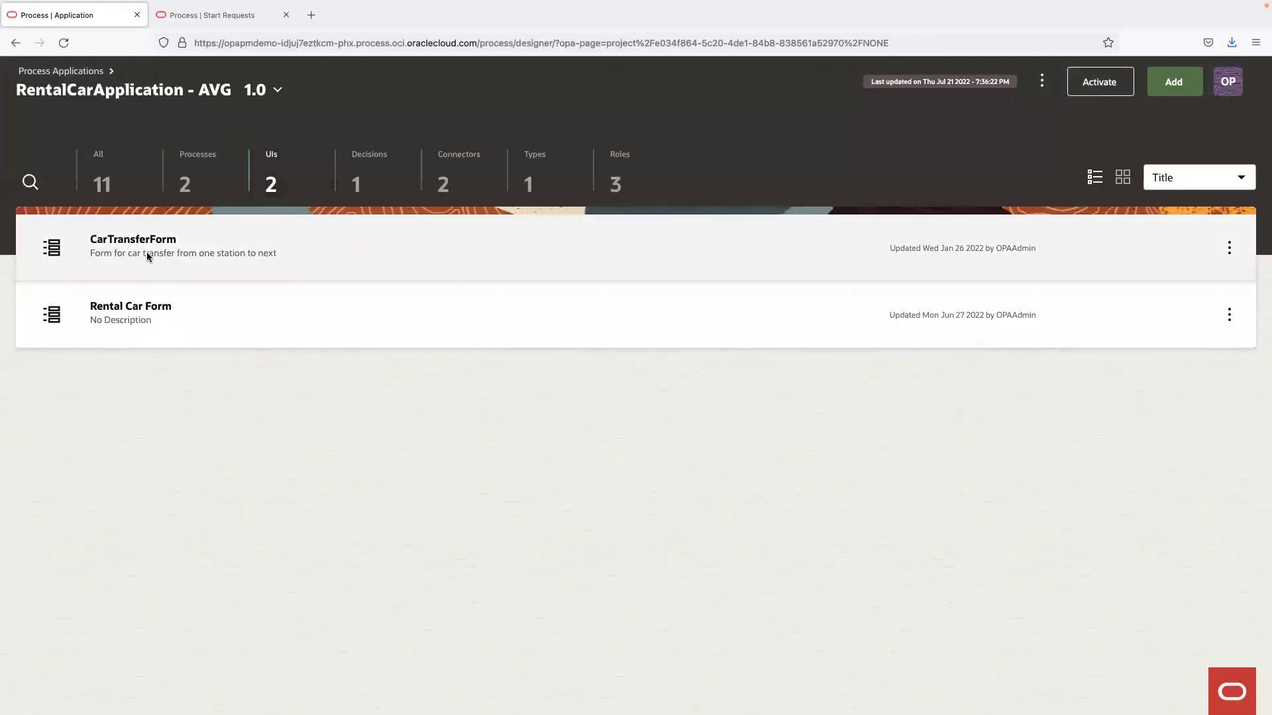
{"action": "left_click", "coordinate": [136, 321]}
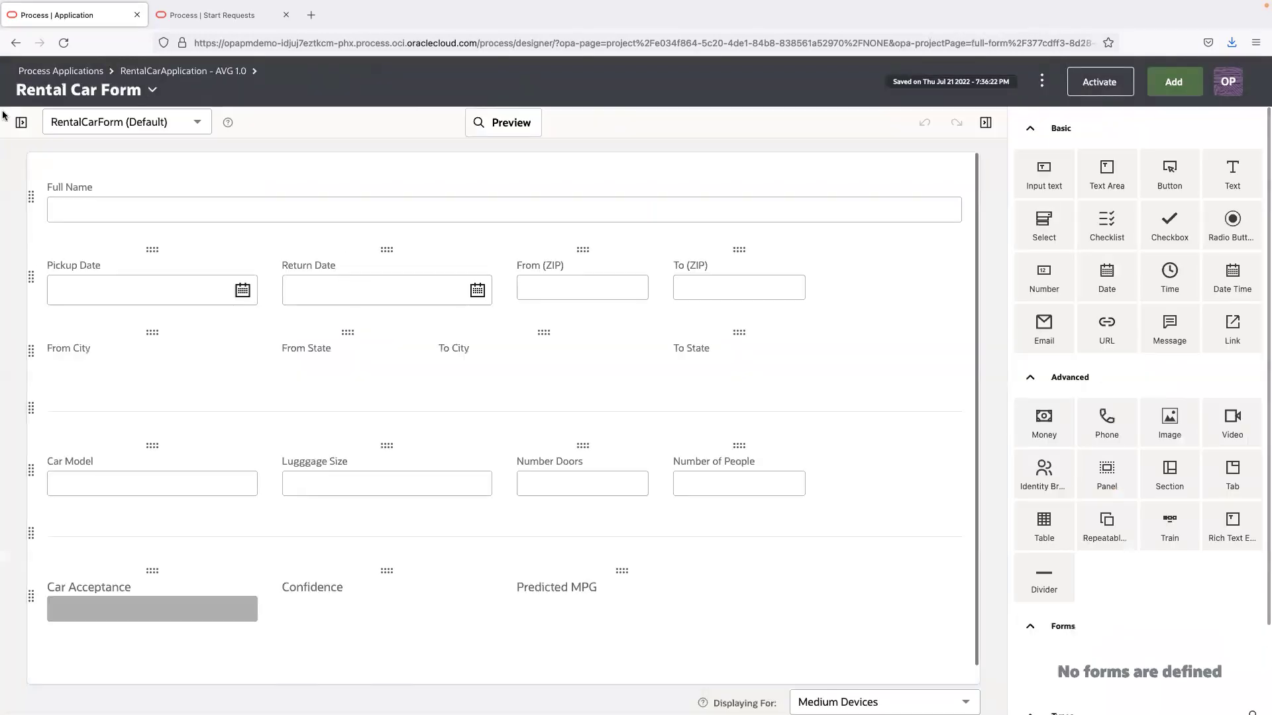
{"action": "left_click", "coordinate": [19, 122]}
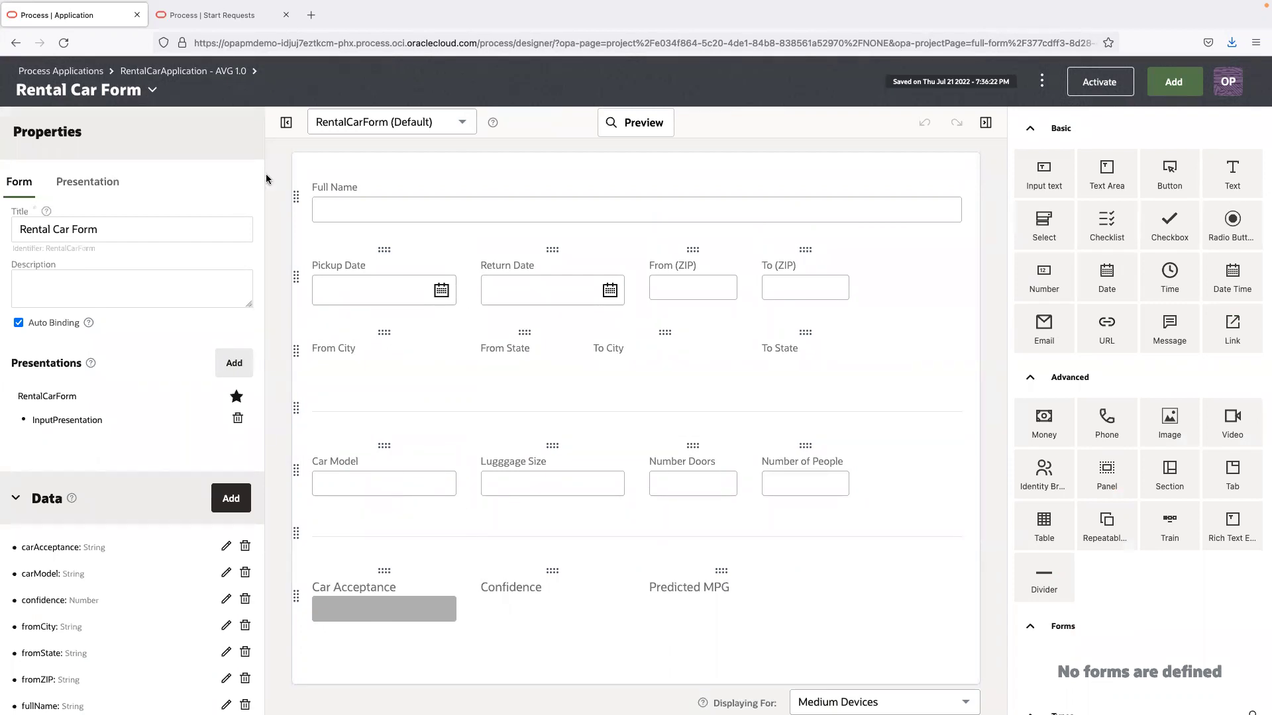
{"action": "left_click", "coordinate": [221, 74]}
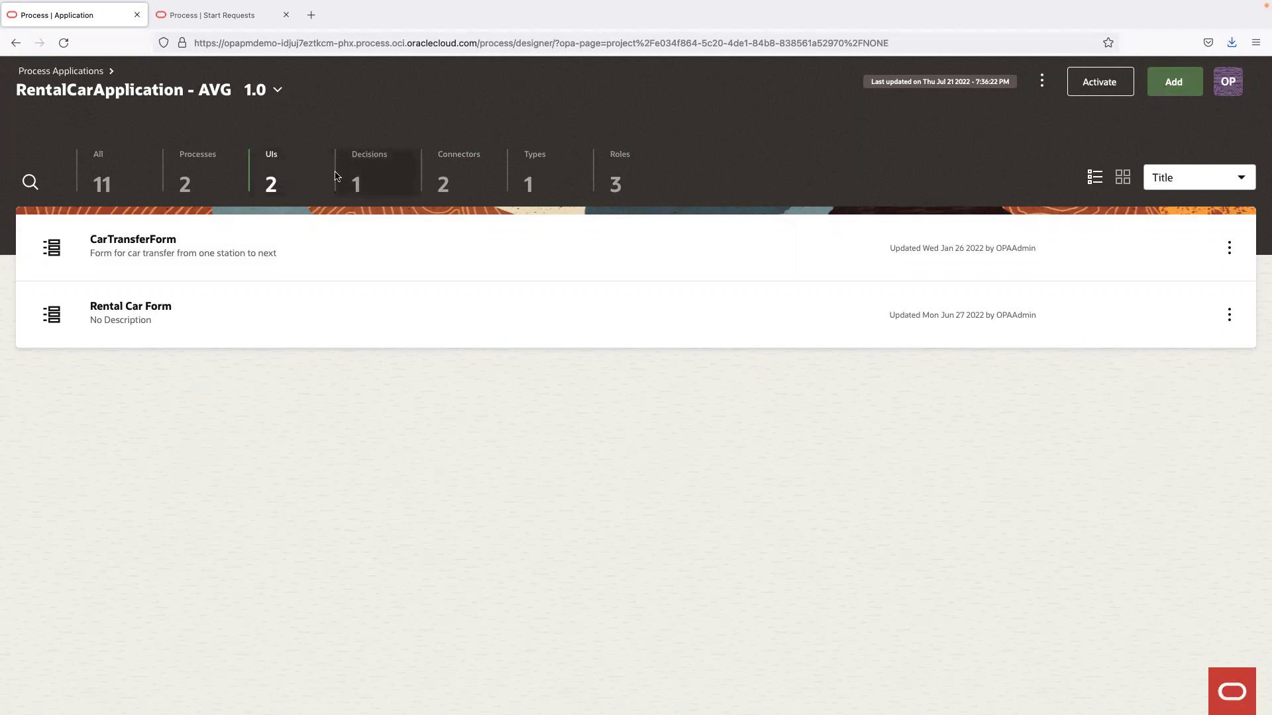
Step: Switch to the Workspace's Start Requests page, start the RentalCarApplication - AVG Car Rental Process and enter the customer's full name
{"action": "left_click", "coordinate": [250, 25]}
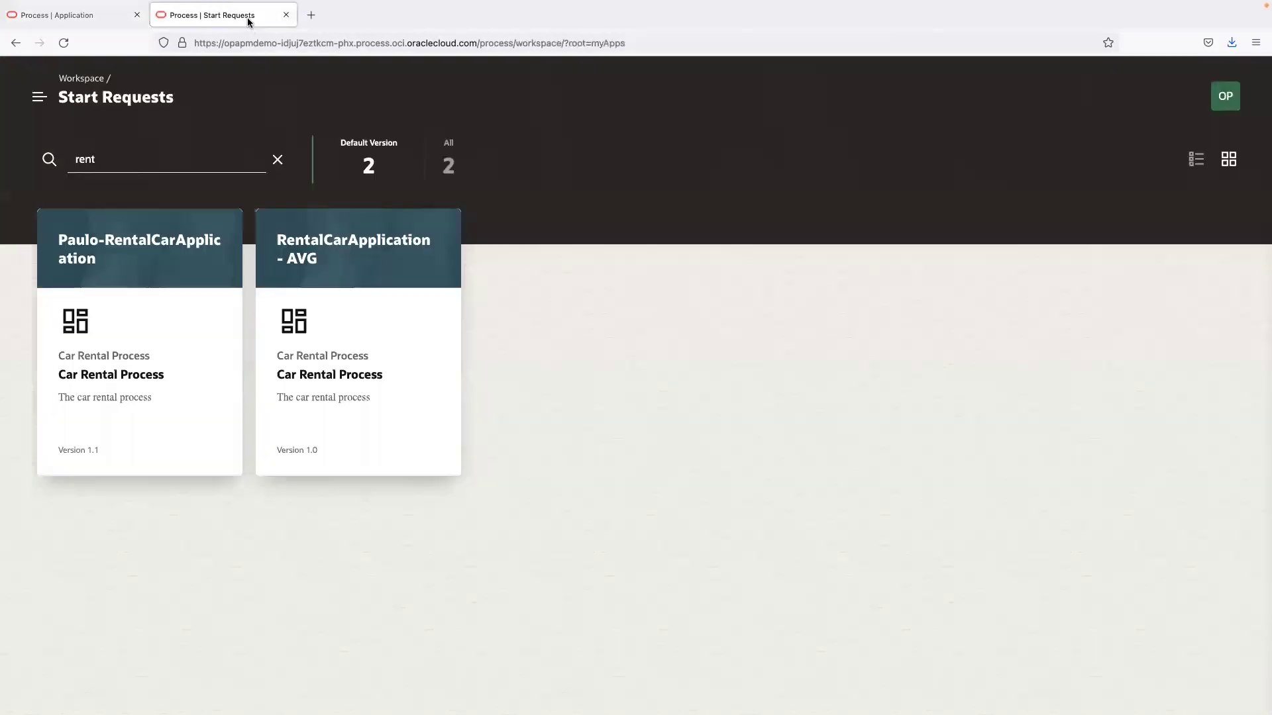
{"action": "left_click", "coordinate": [368, 233]}
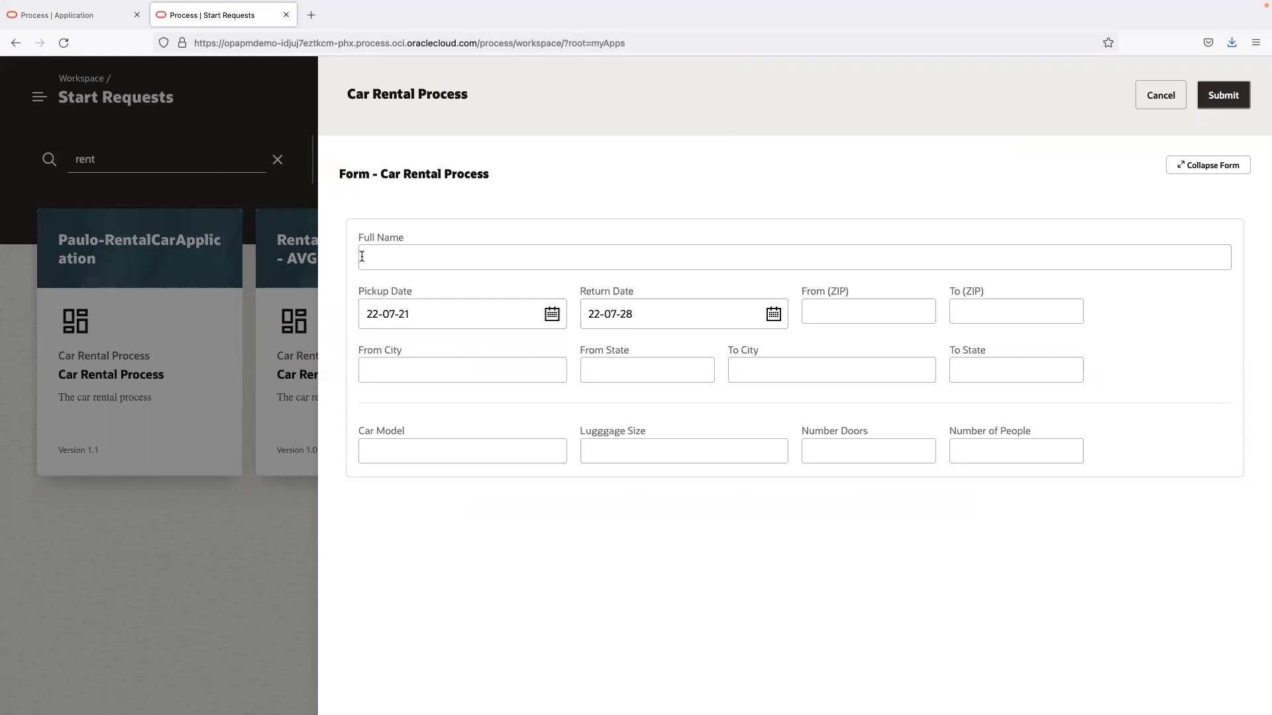
{"action": "left_click", "coordinate": [362, 257]}
{"action": "type", "text": "S"}
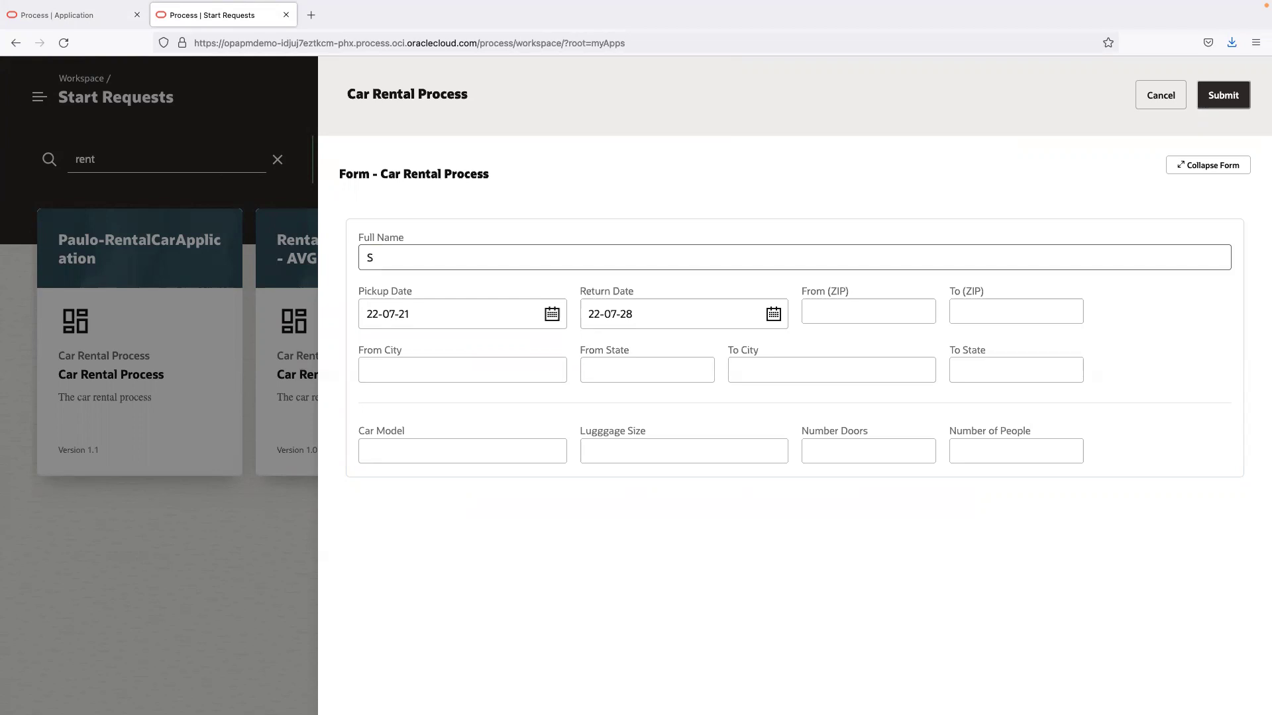
{"action": "type", "text": "cott Tiger"}
{"action": "key", "text": "Tab"}
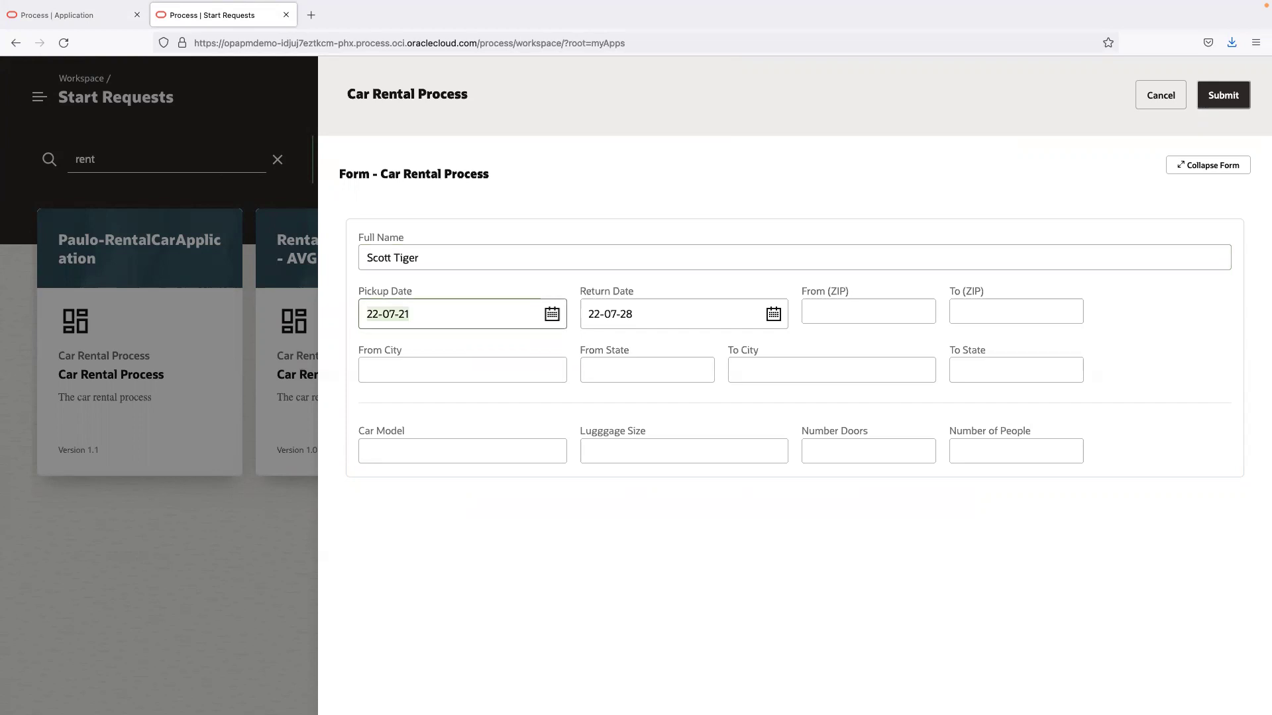
Step: Set the rental's pickup date to 22-07-25 and the return date to 22-07-29
{"action": "left_click", "coordinate": [551, 314]}
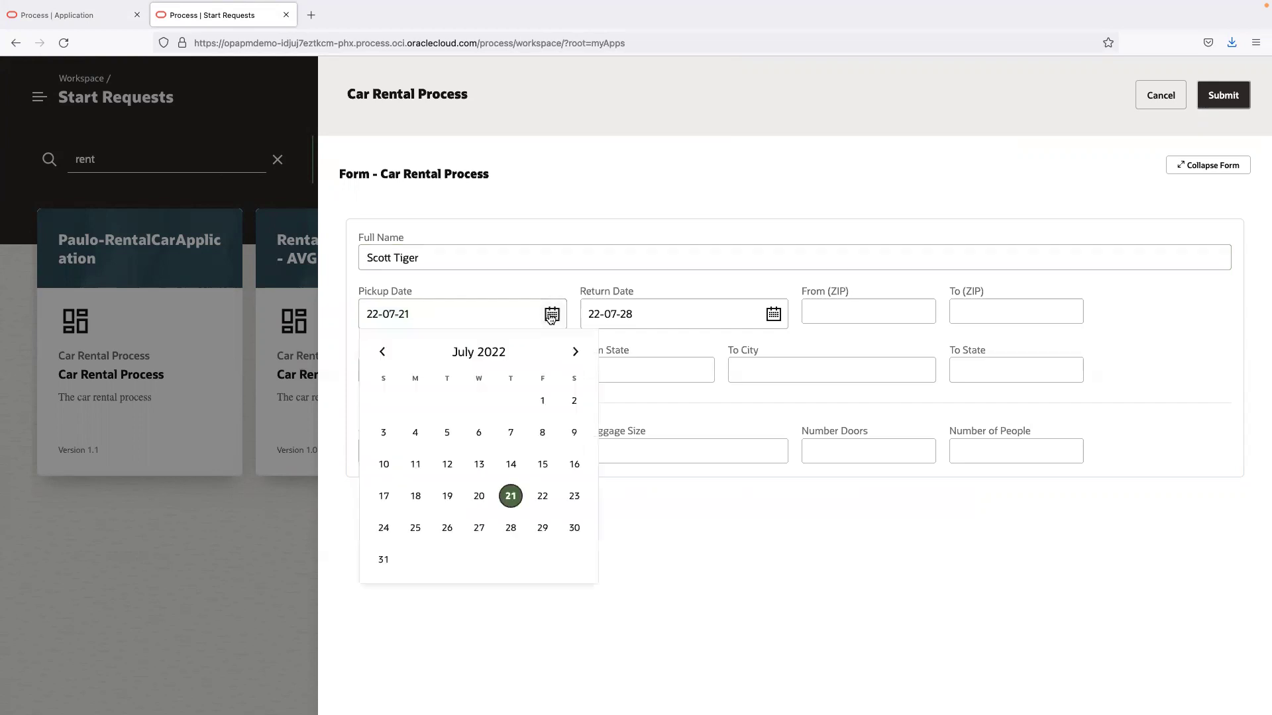
{"action": "left_click", "coordinate": [415, 527]}
{"action": "left_click", "coordinate": [727, 310]}
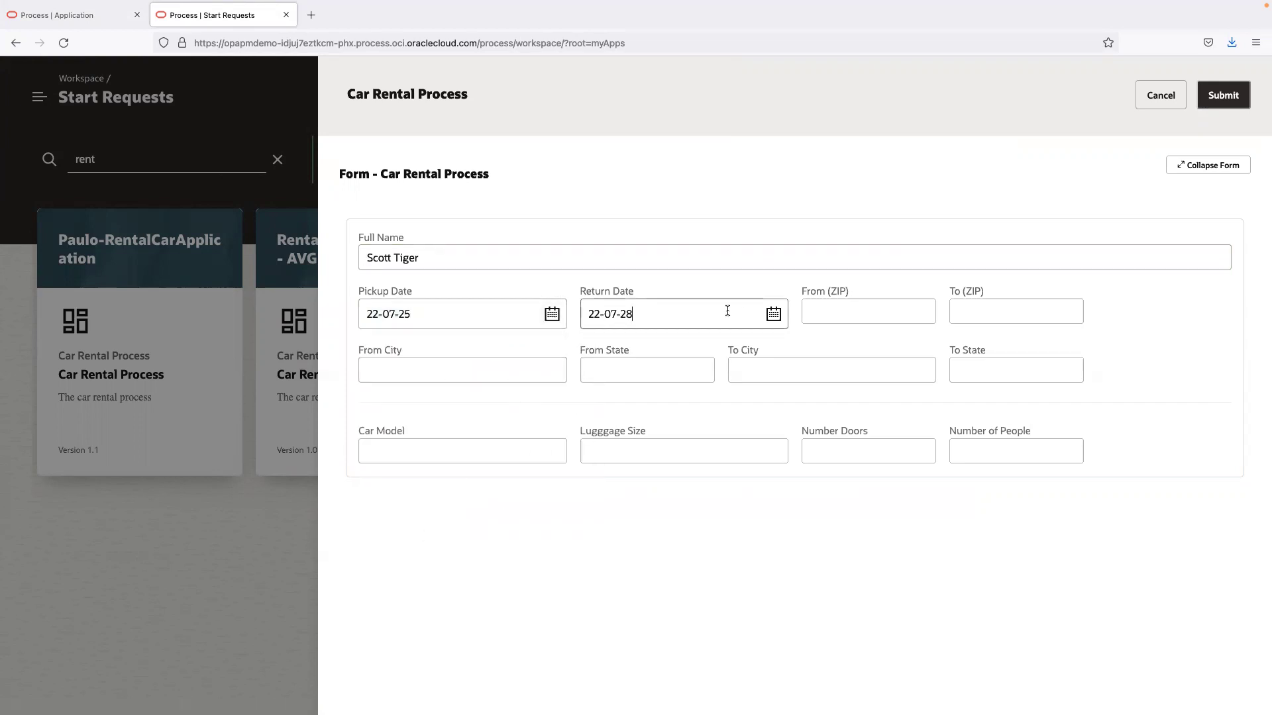
{"action": "left_click", "coordinate": [773, 314]}
{"action": "left_click", "coordinate": [768, 530]}
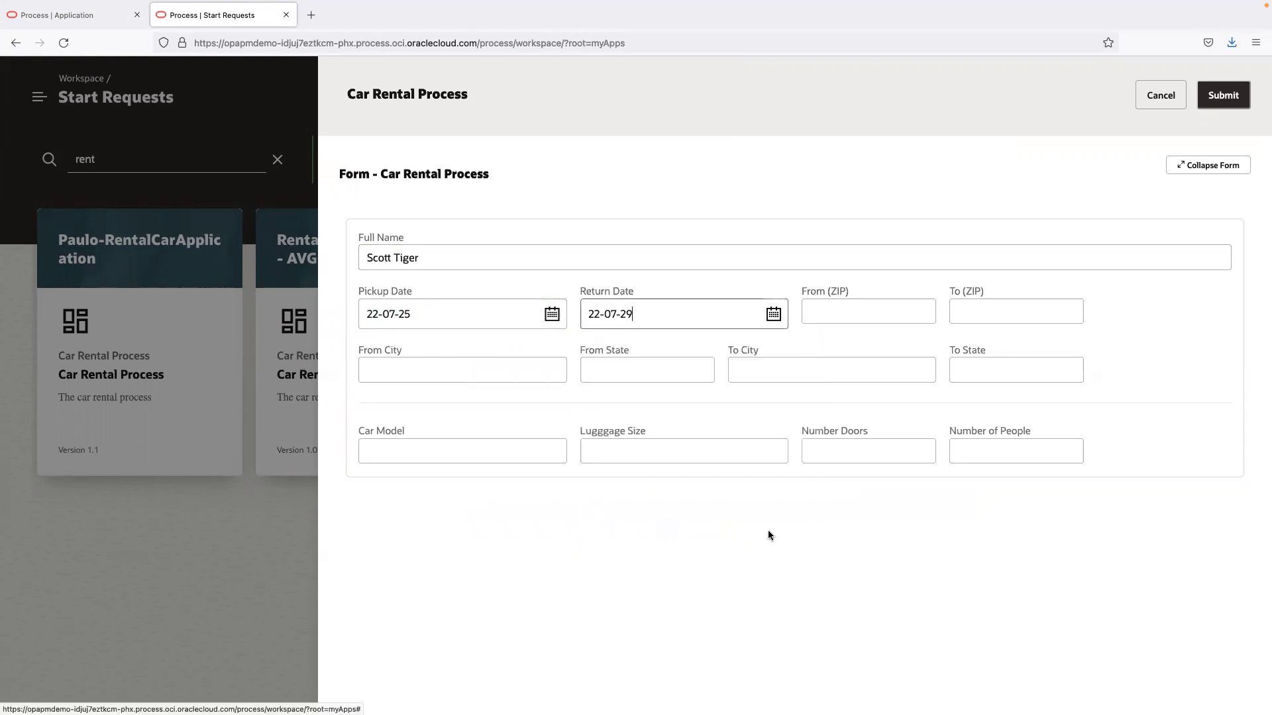
Step: Fill in 95032 as both the From and To ZIP of the rental request
{"action": "left_click", "coordinate": [863, 311]}
{"action": "type", "text": "95032"}
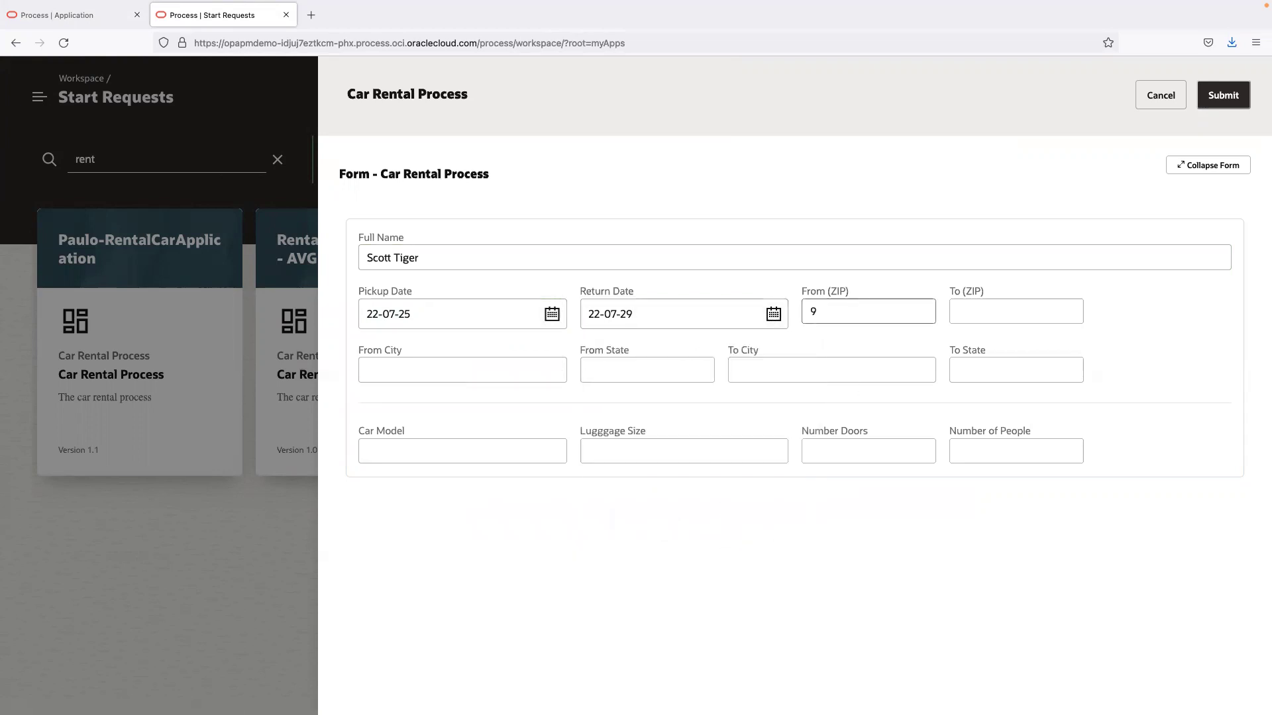
{"action": "left_click", "coordinate": [1016, 311]}
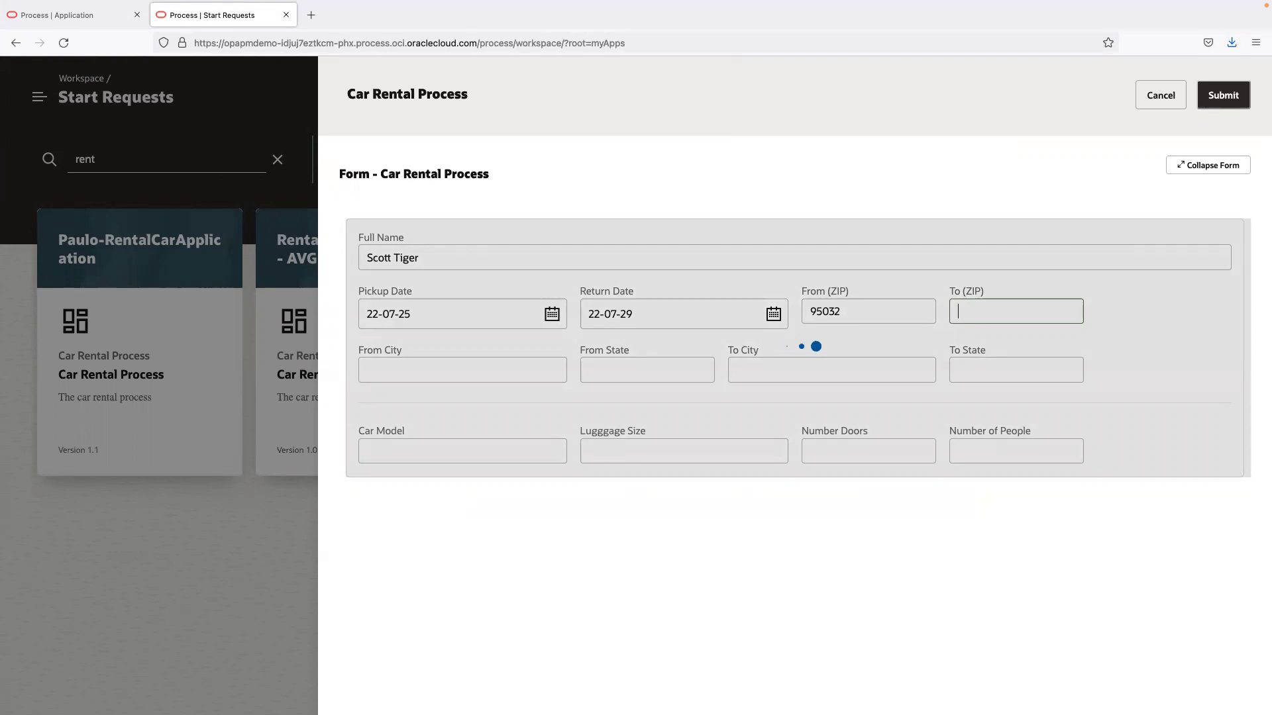
{"action": "type", "text": "95032"}
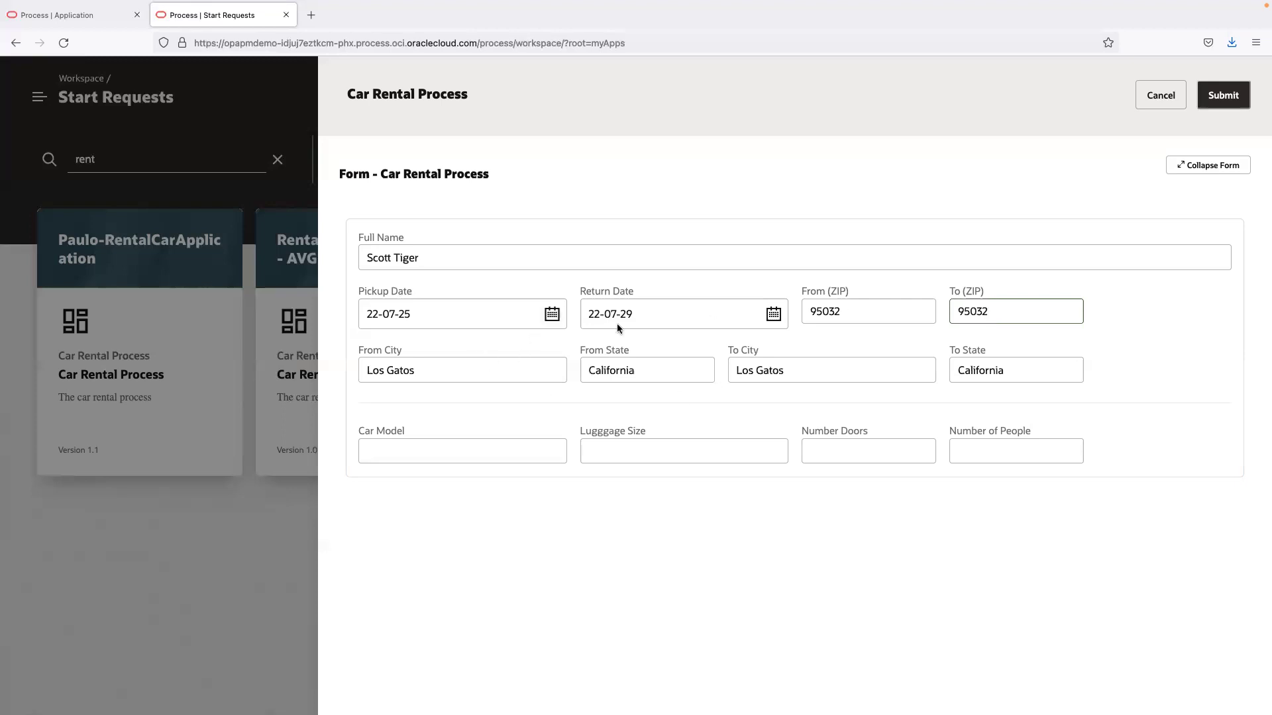
Step: Request a Mazda with Large luggage size, 2 doors and 2 people, and submit the car rental request
{"action": "left_click", "coordinate": [464, 453]}
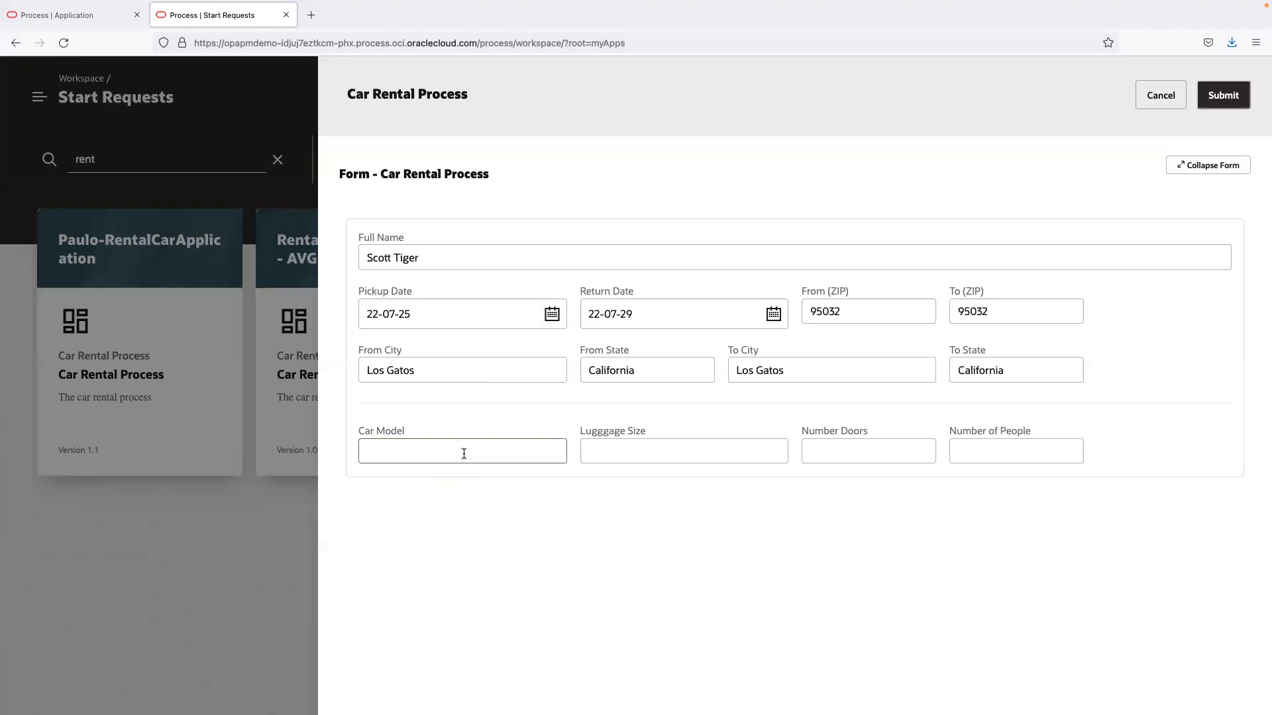
{"action": "type", "text": "Mazda"}
{"action": "left_click", "coordinate": [589, 451]}
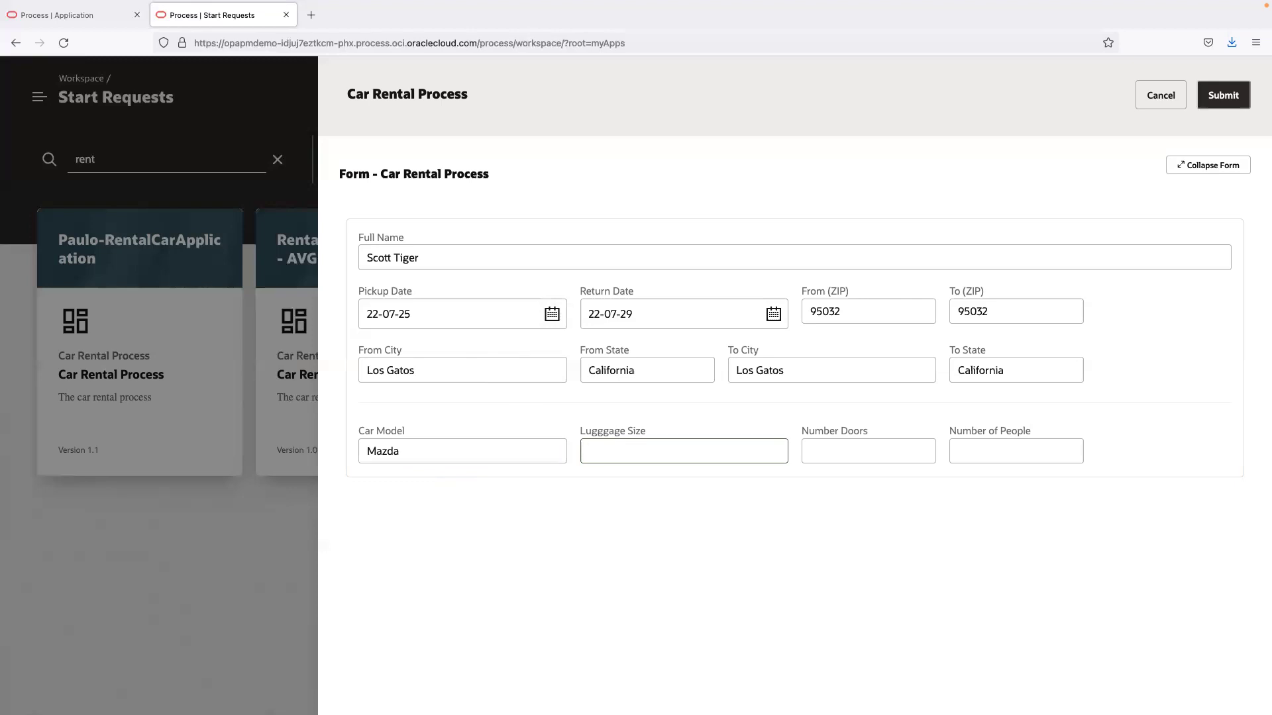
{"action": "type", "text": "Large"}
{"action": "key", "text": "Tab"}
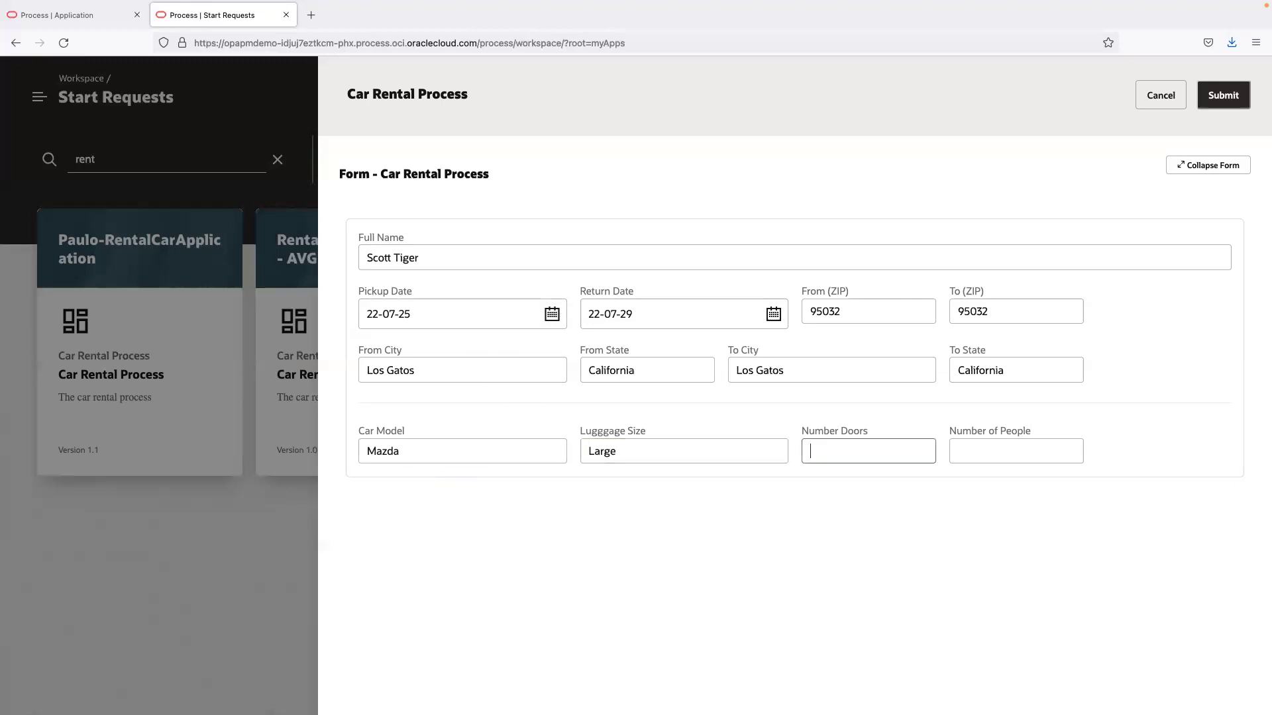
{"action": "type", "text": "2"}
{"action": "key", "text": "Tab"}
{"action": "type", "text": "2"}
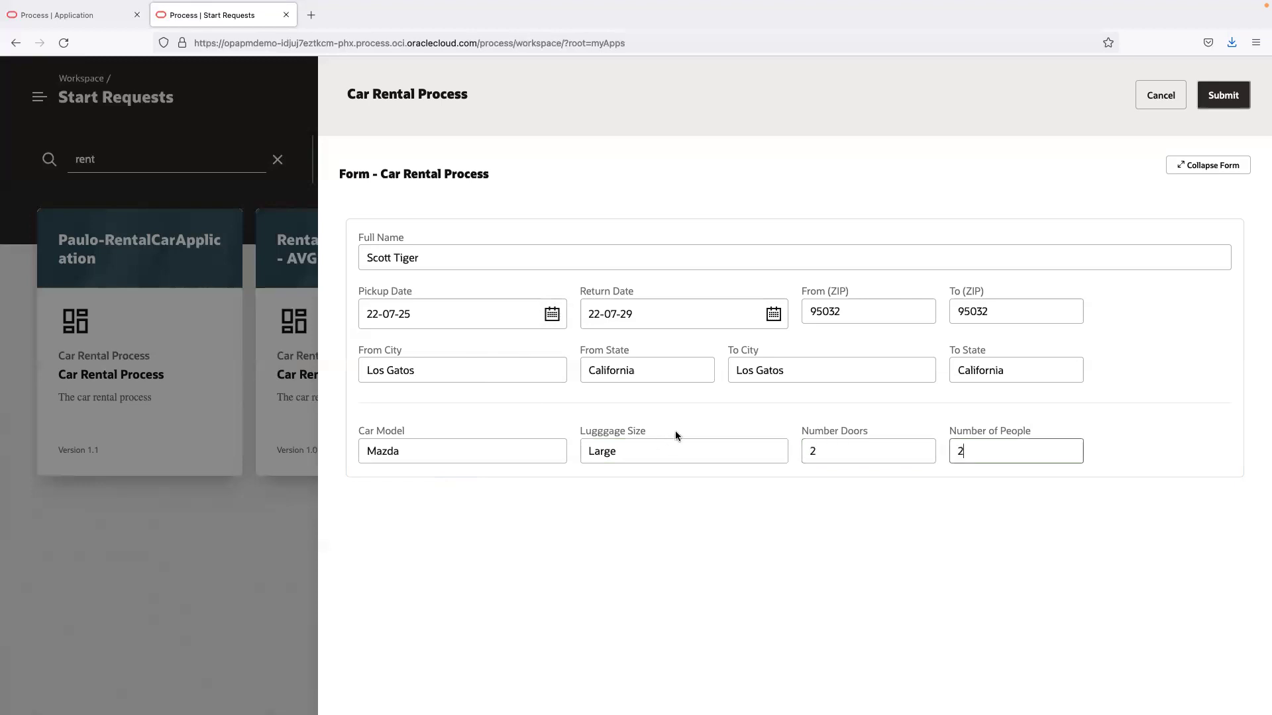
{"action": "left_click", "coordinate": [1222, 96]}
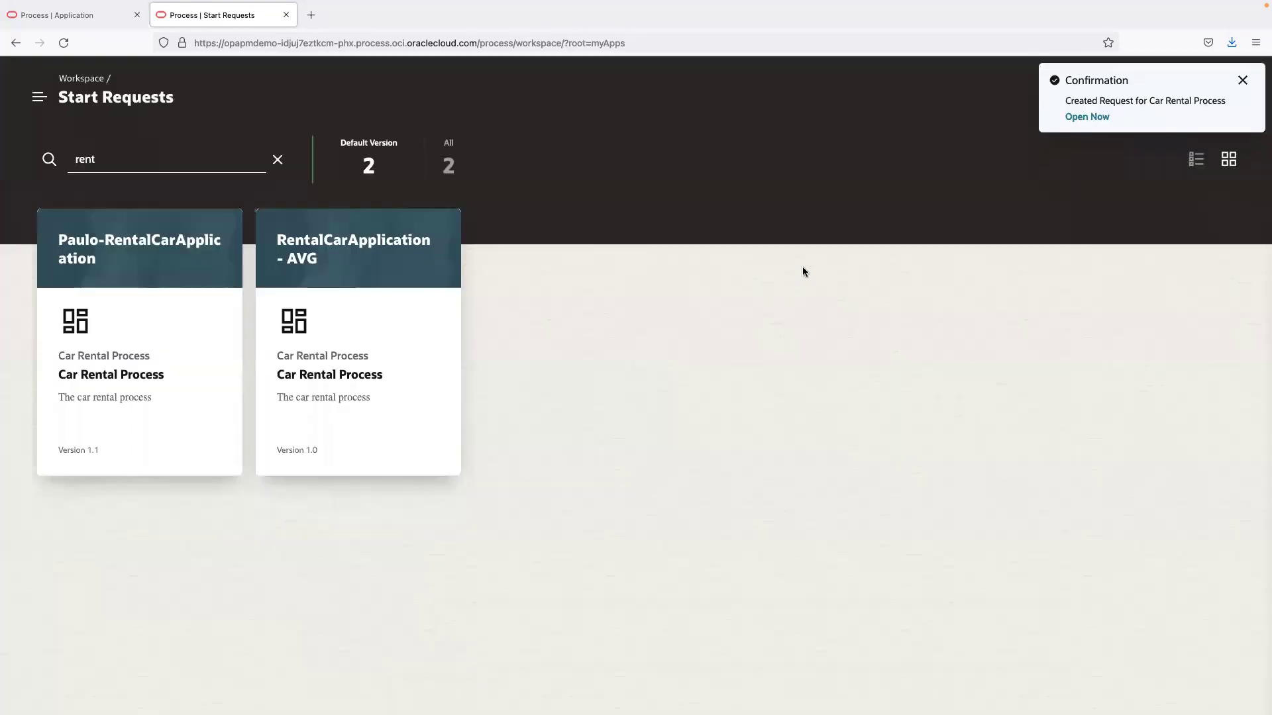
Step: Open the newly created Car Rental Process request and examine its milestones, stages and activities
{"action": "left_click", "coordinate": [1085, 118]}
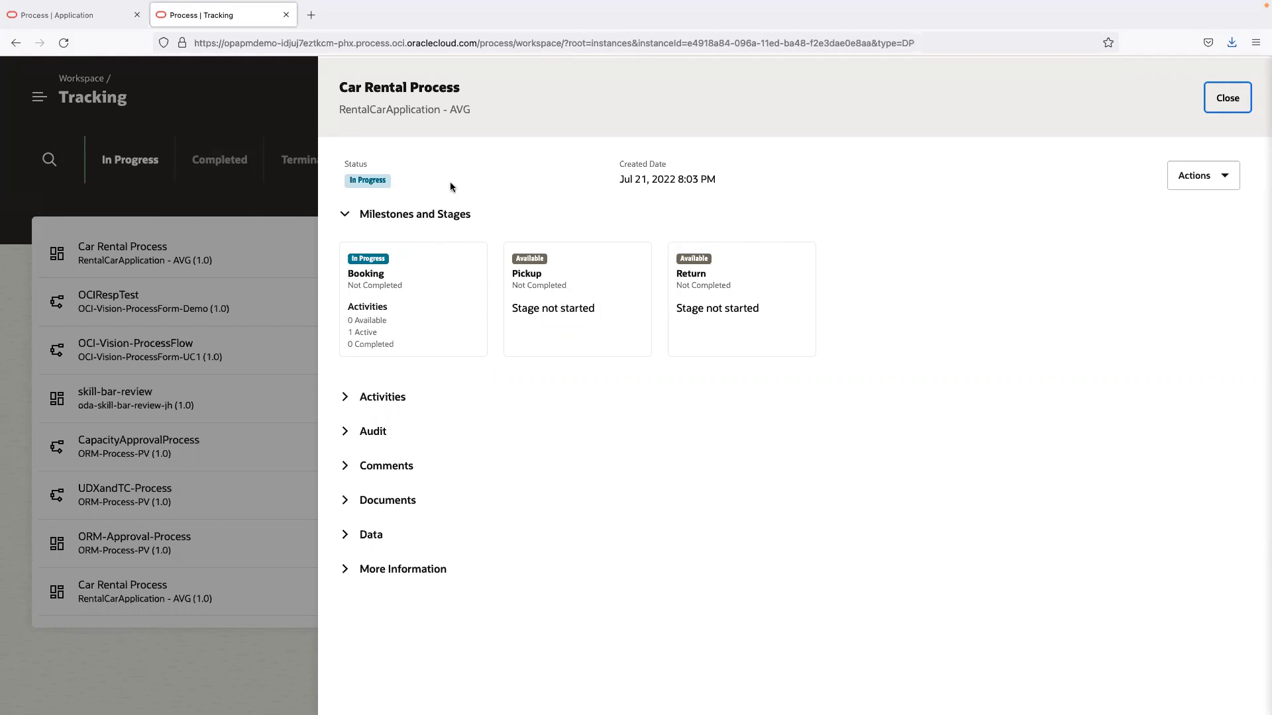
{"action": "left_click", "coordinate": [346, 400]}
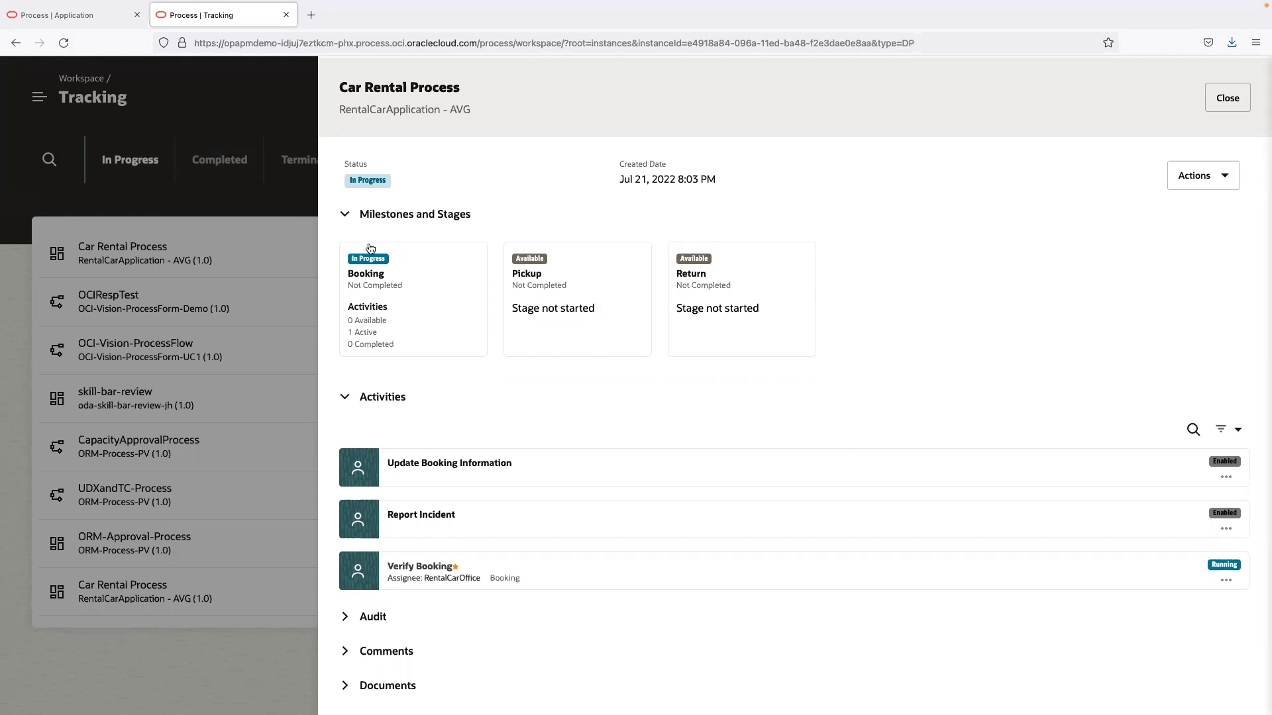
{"action": "scroll", "coordinate": [456, 269], "scroll_direction": "down", "scroll_amount": 1}
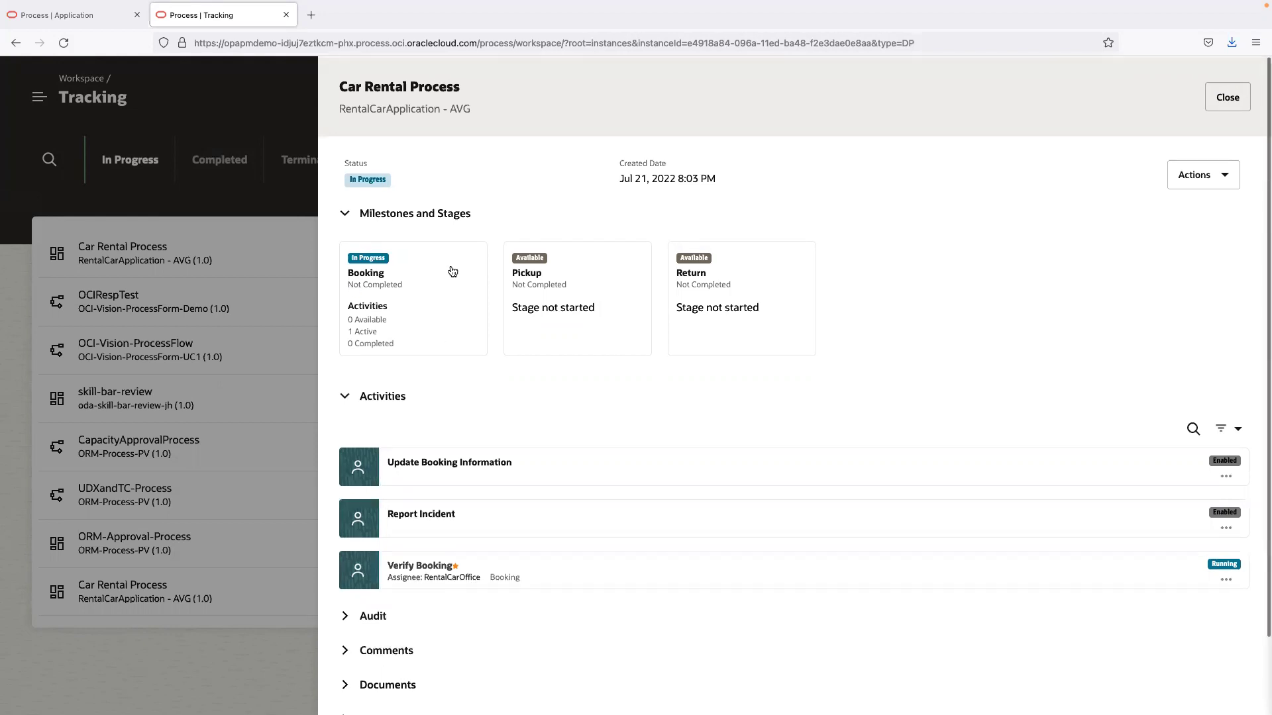
{"action": "scroll", "coordinate": [437, 440], "scroll_direction": "up", "scroll_amount": 1}
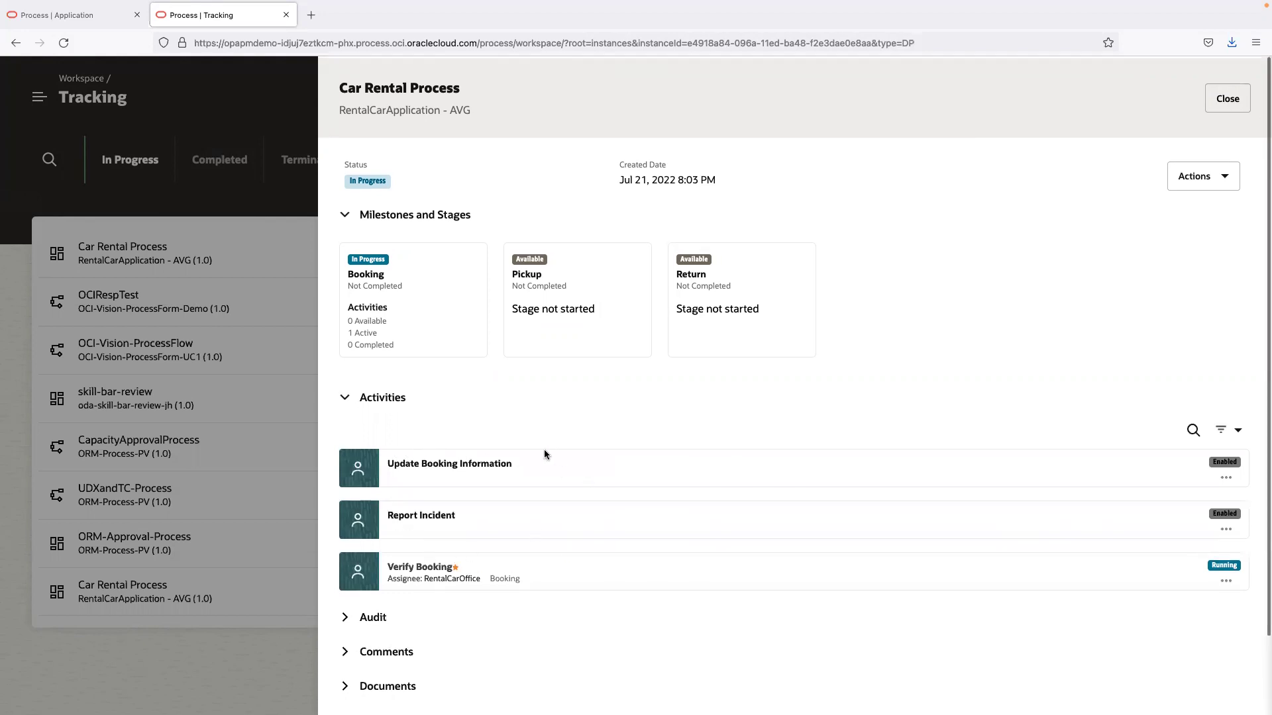
{"action": "scroll", "coordinate": [461, 566], "scroll_direction": "down", "scroll_amount": 1}
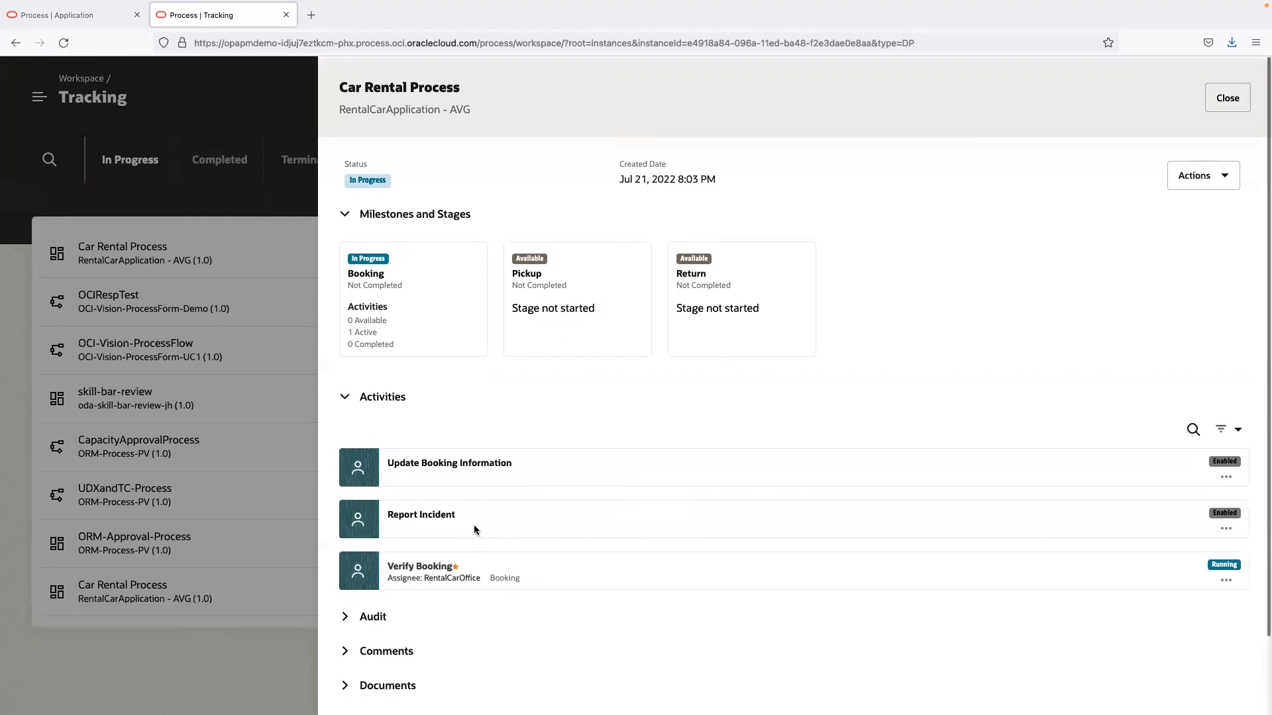
{"action": "scroll", "coordinate": [474, 527], "scroll_direction": "down", "scroll_amount": 2}
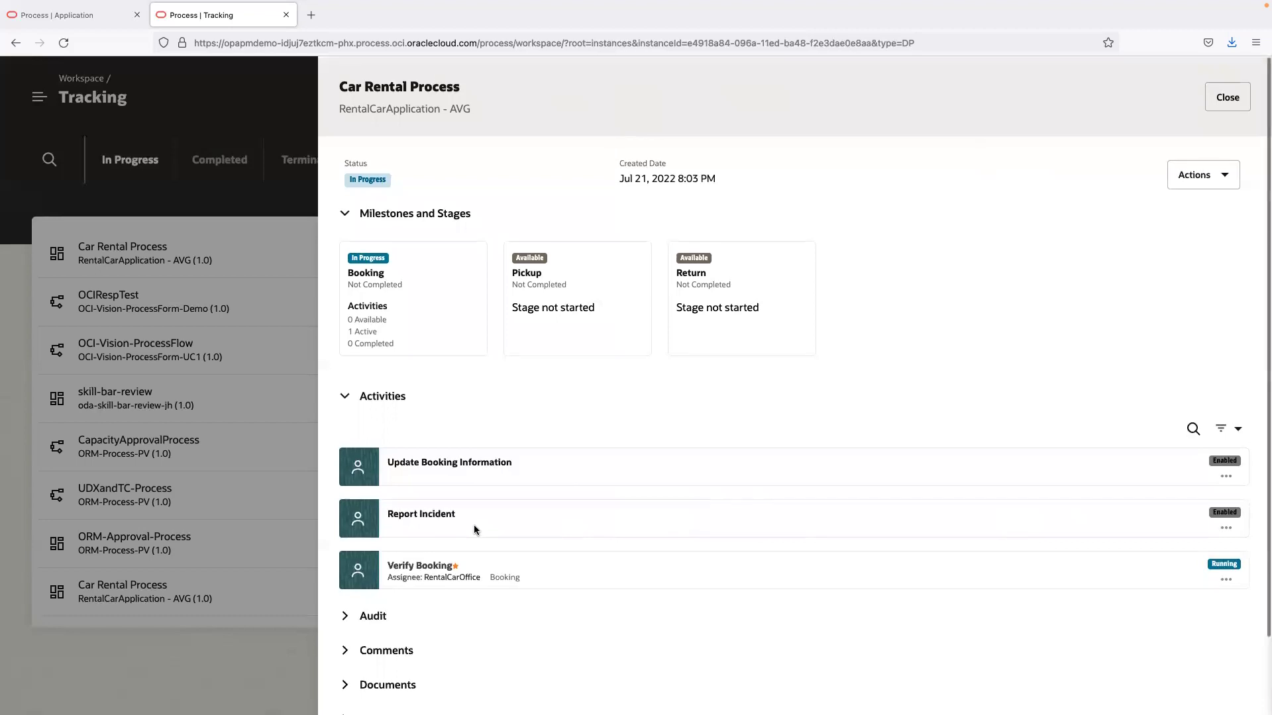
{"action": "scroll", "coordinate": [565, 596], "scroll_direction": "up", "scroll_amount": 1}
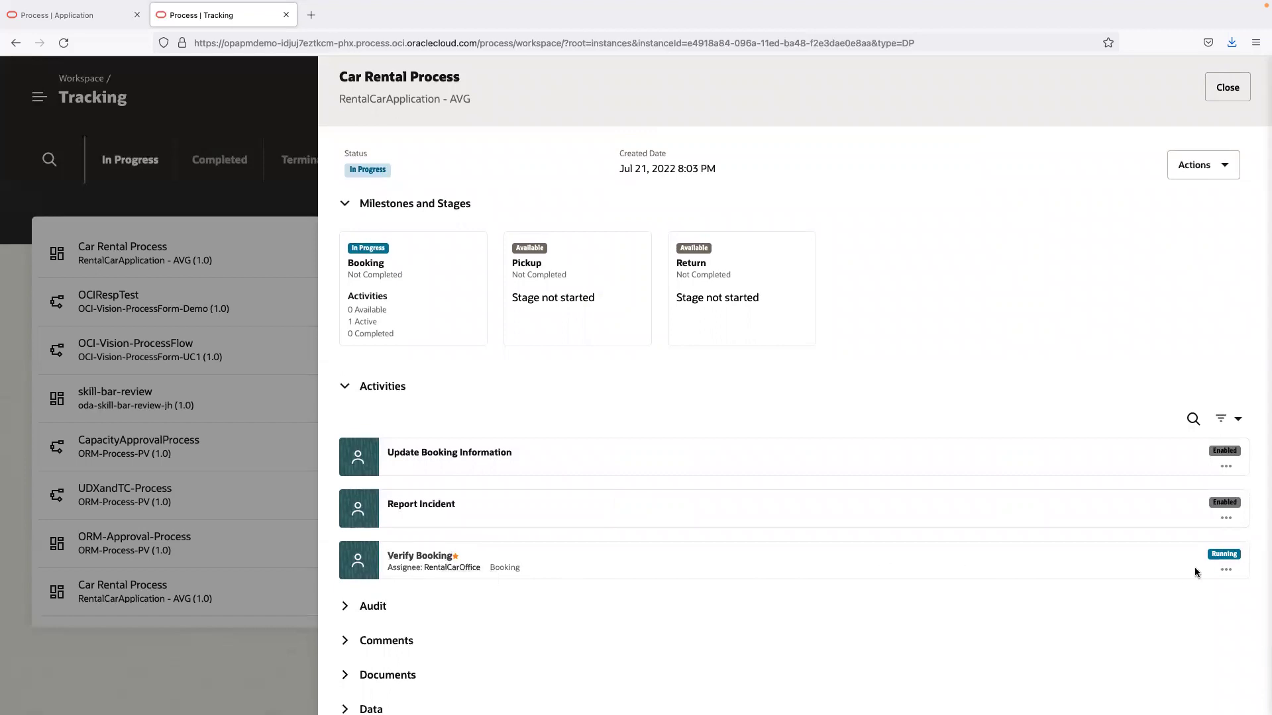
Step: Open the running Verify Booking task and view its form expanded, returning it to the collapsed layout
{"action": "left_click", "coordinate": [1226, 571]}
{"action": "left_click", "coordinate": [1174, 601]}
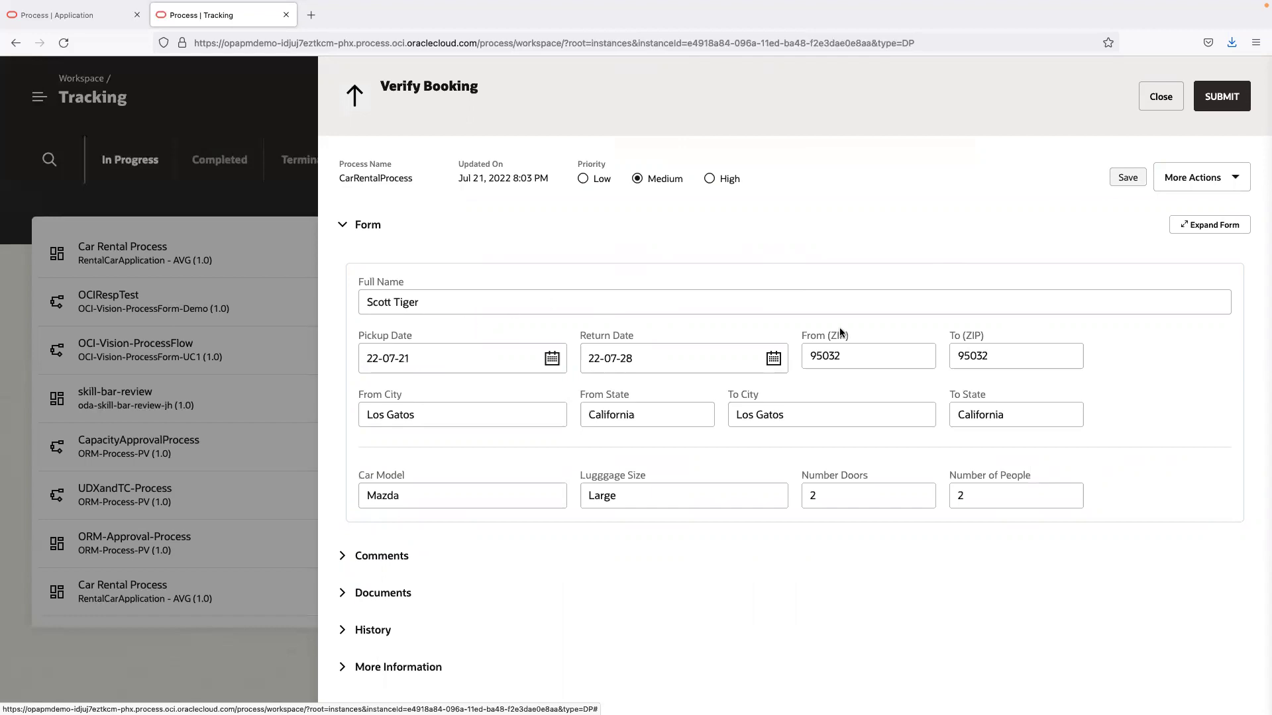
{"action": "left_click", "coordinate": [1196, 225]}
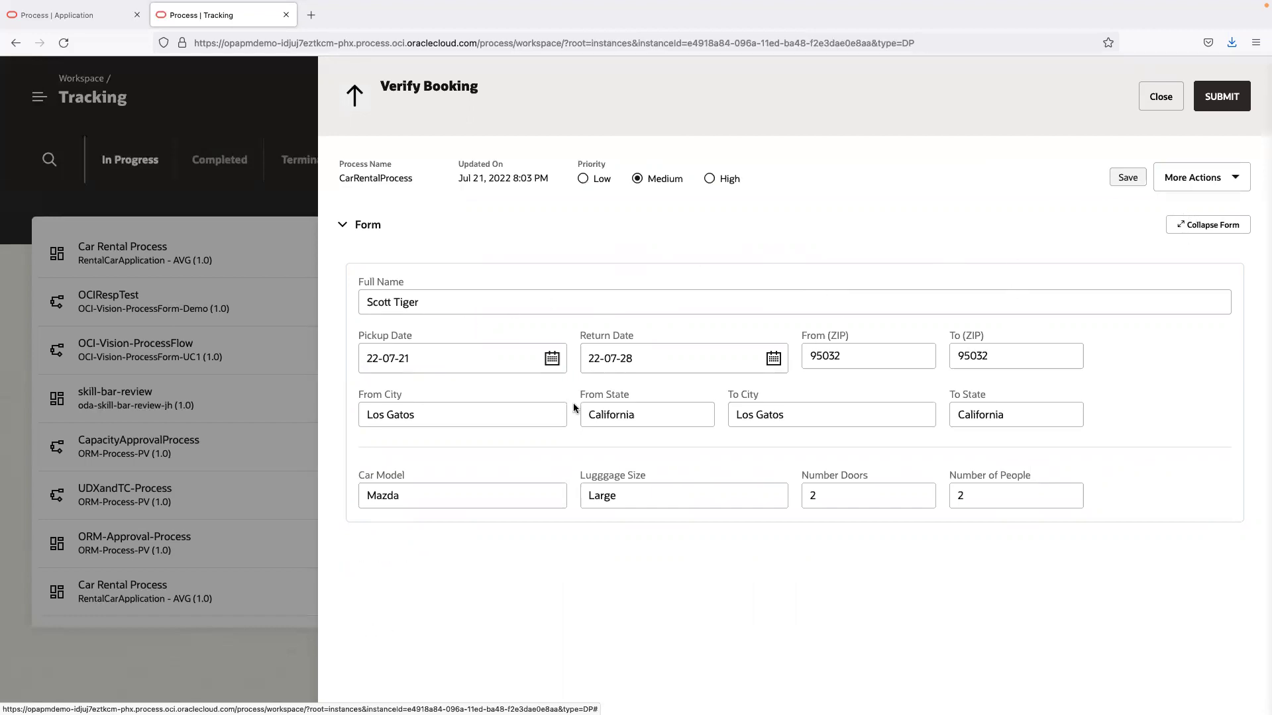
{"action": "left_click", "coordinate": [1190, 223]}
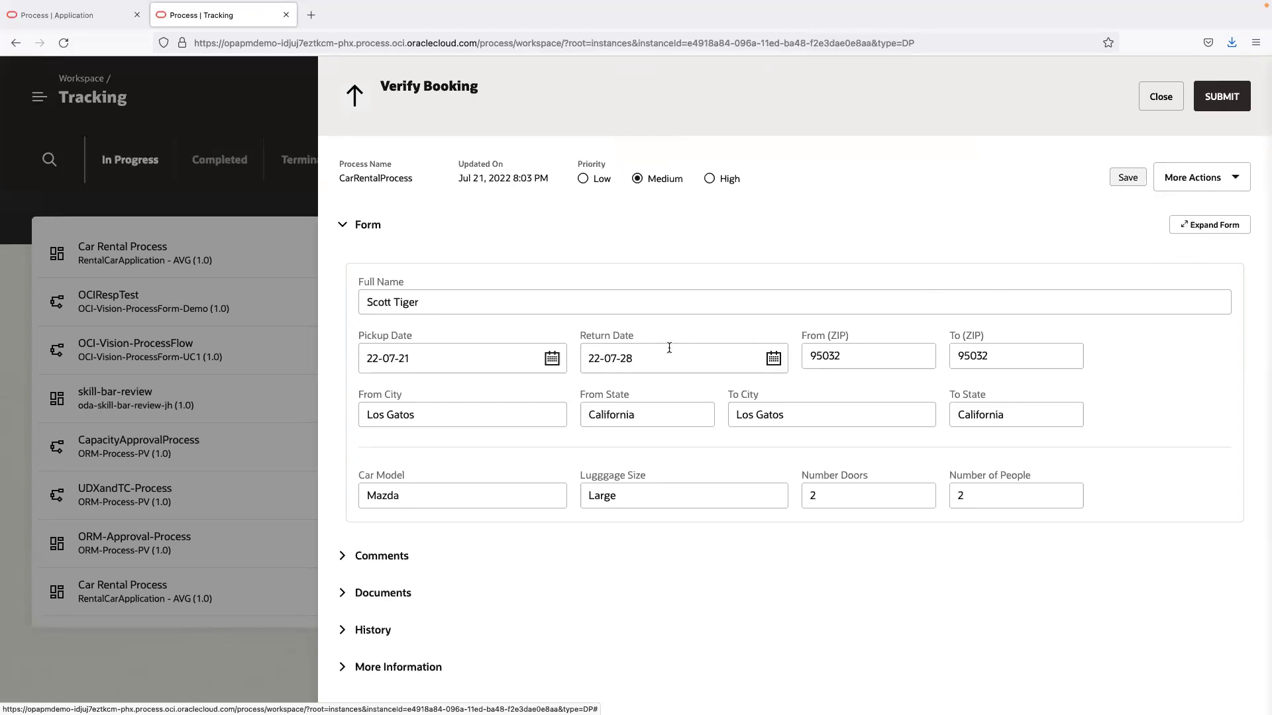
Step: Write the comment "Approved" in the Verify Booking task's comments
{"action": "left_click", "coordinate": [342, 557]}
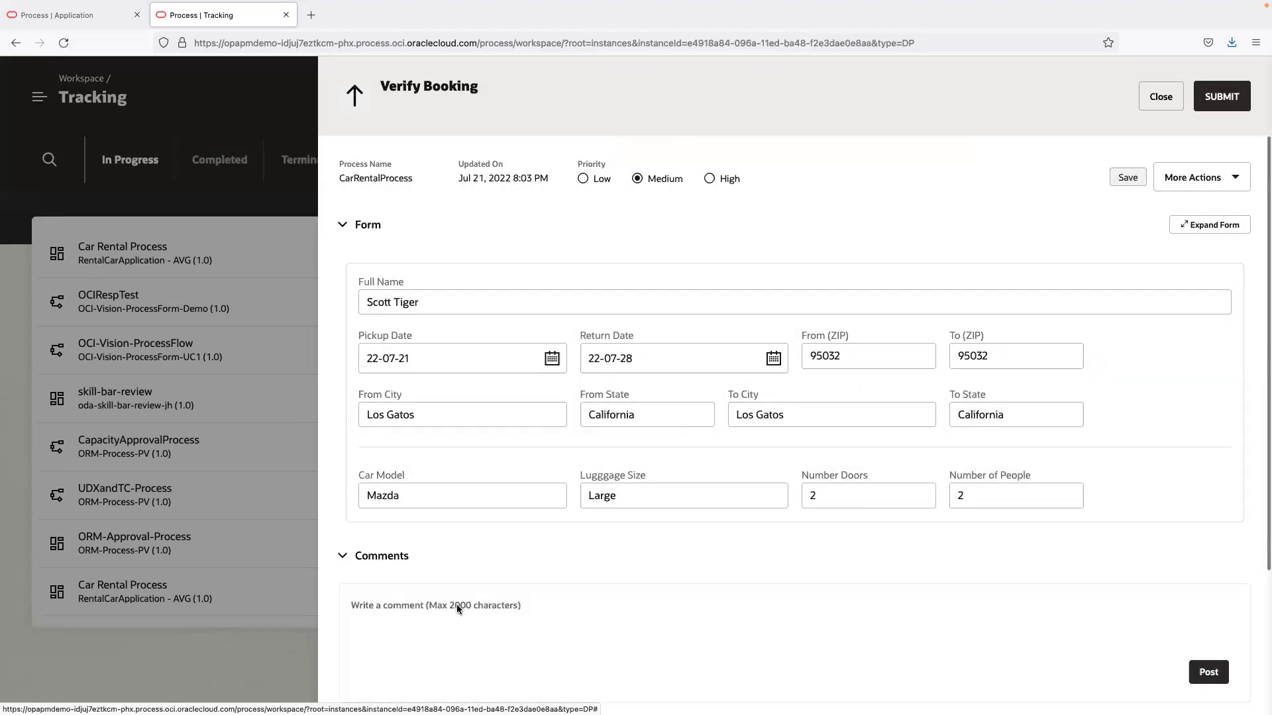
{"action": "left_click", "coordinate": [455, 610]}
{"action": "scroll", "coordinate": [513, 477], "scroll_direction": "down", "scroll_amount": 3}
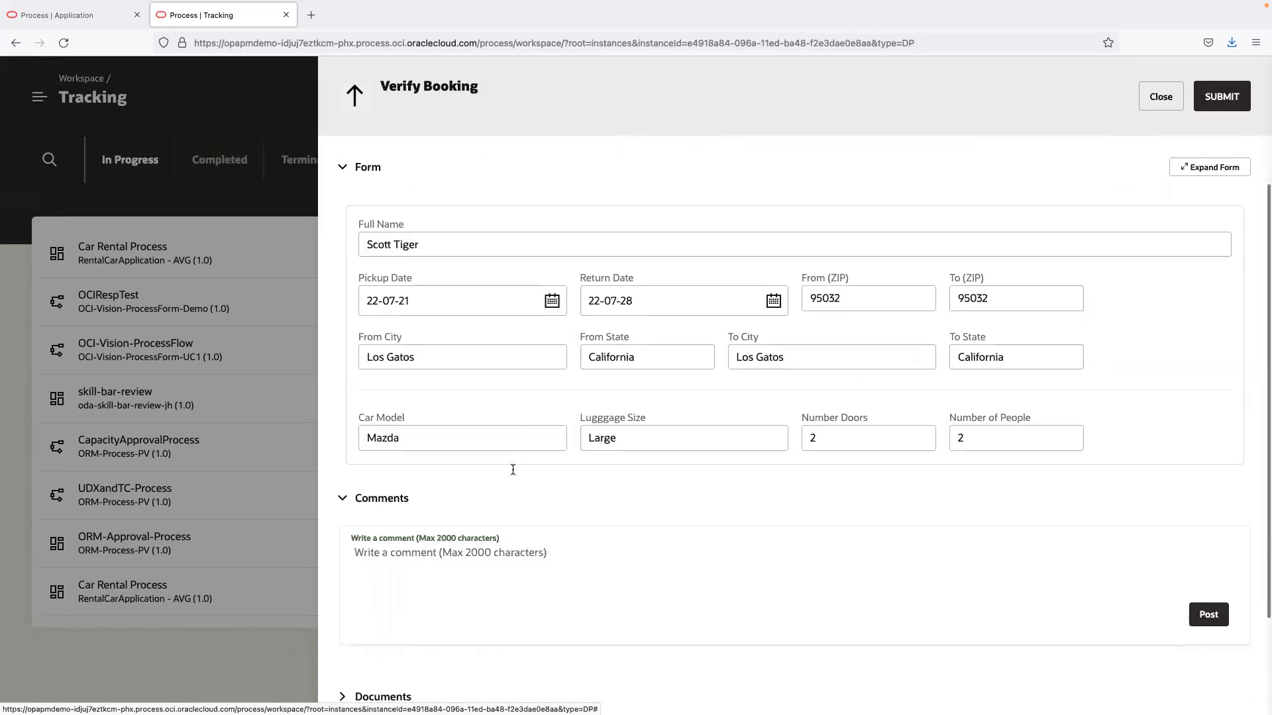
{"action": "type", "text": "Ap"}
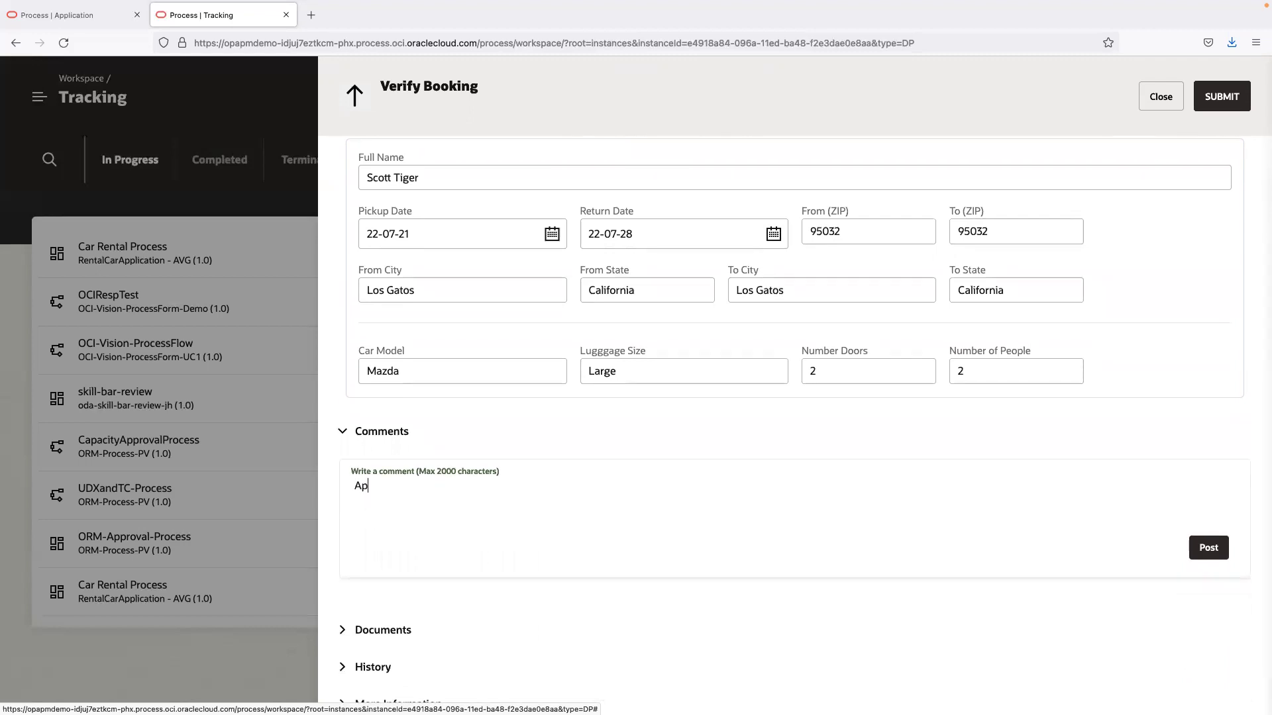
{"action": "type", "text": "proved"}
Step: Expand the Documents and History sections of the Verify Booking task to review them
{"action": "left_click", "coordinate": [362, 616]}
{"action": "scroll", "coordinate": [439, 533], "scroll_direction": "down", "scroll_amount": 3}
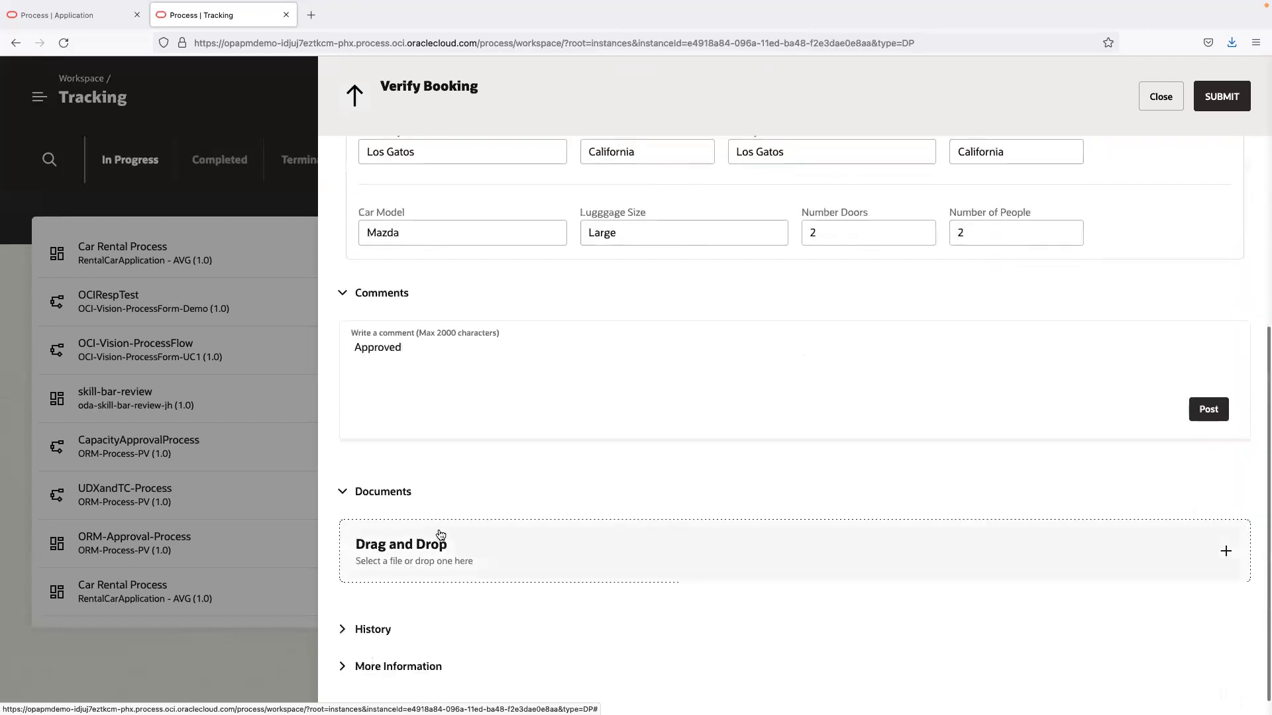
{"action": "left_click", "coordinate": [358, 627]}
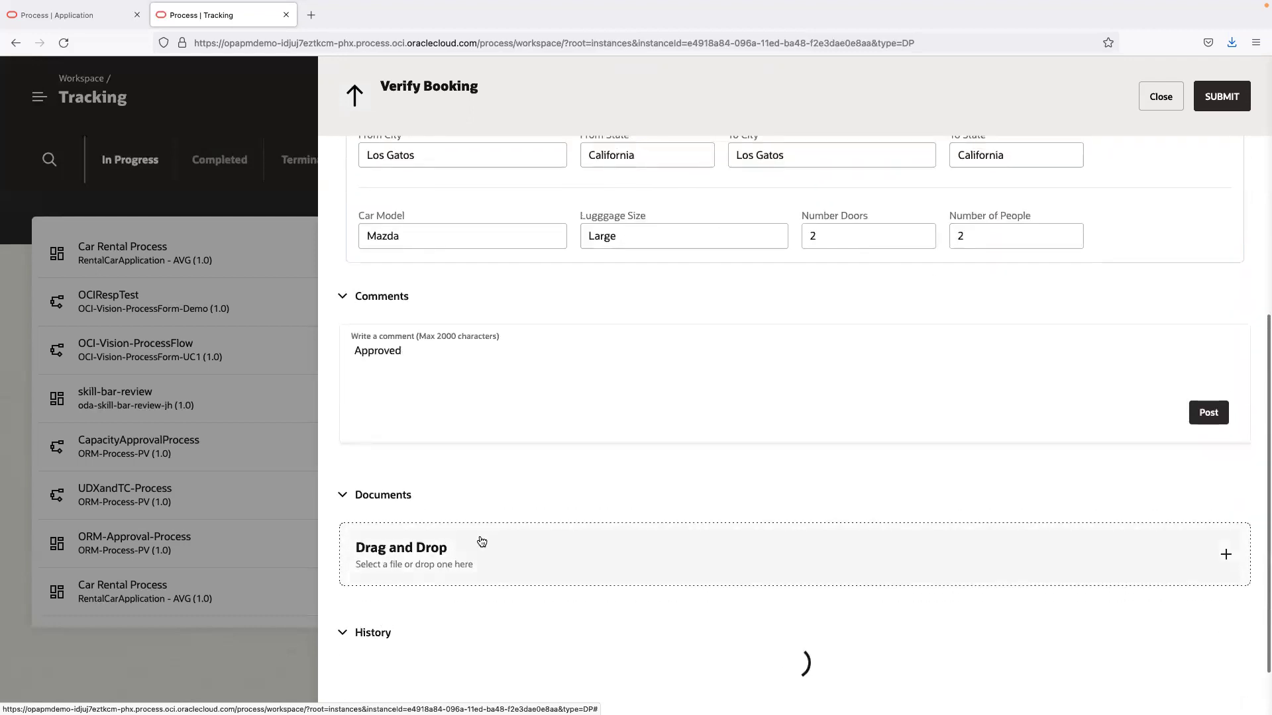
{"action": "scroll", "coordinate": [482, 542], "scroll_direction": "down", "scroll_amount": 1}
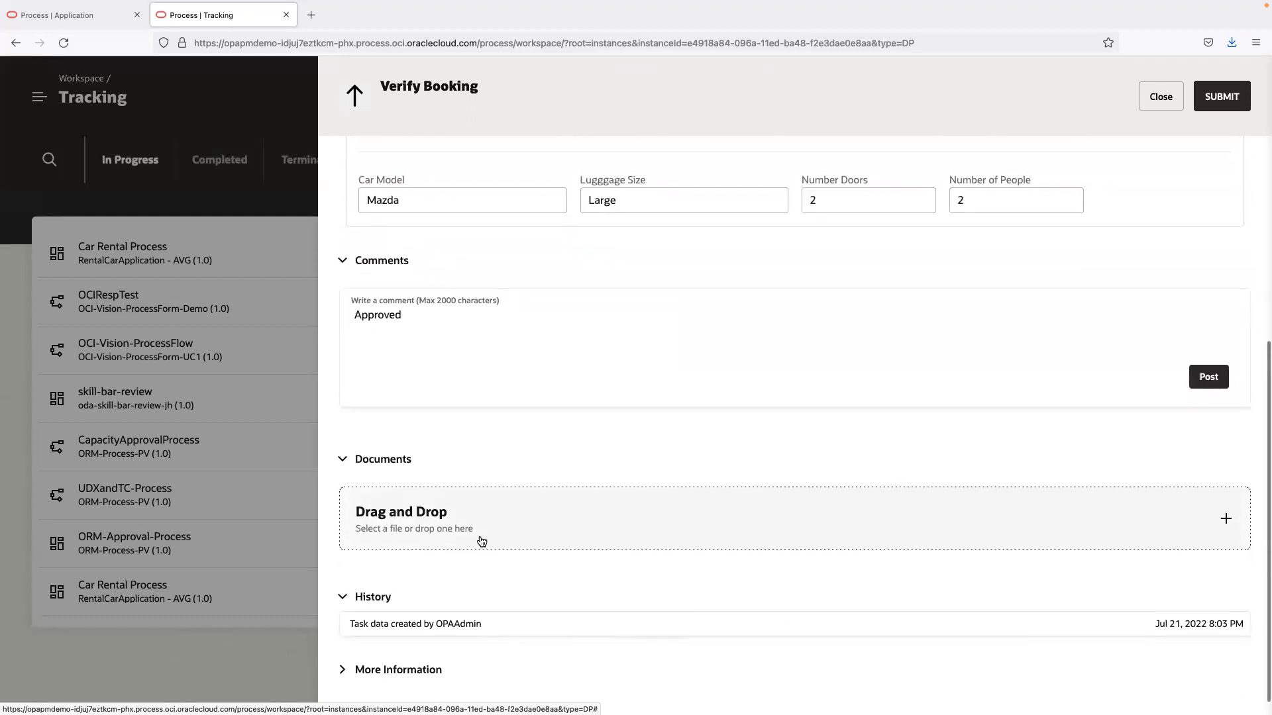
Step: Submit the Verify Booking task together with its comment and dismiss the resulting notification
{"action": "scroll", "coordinate": [482, 540], "scroll_direction": "up", "scroll_amount": 6}
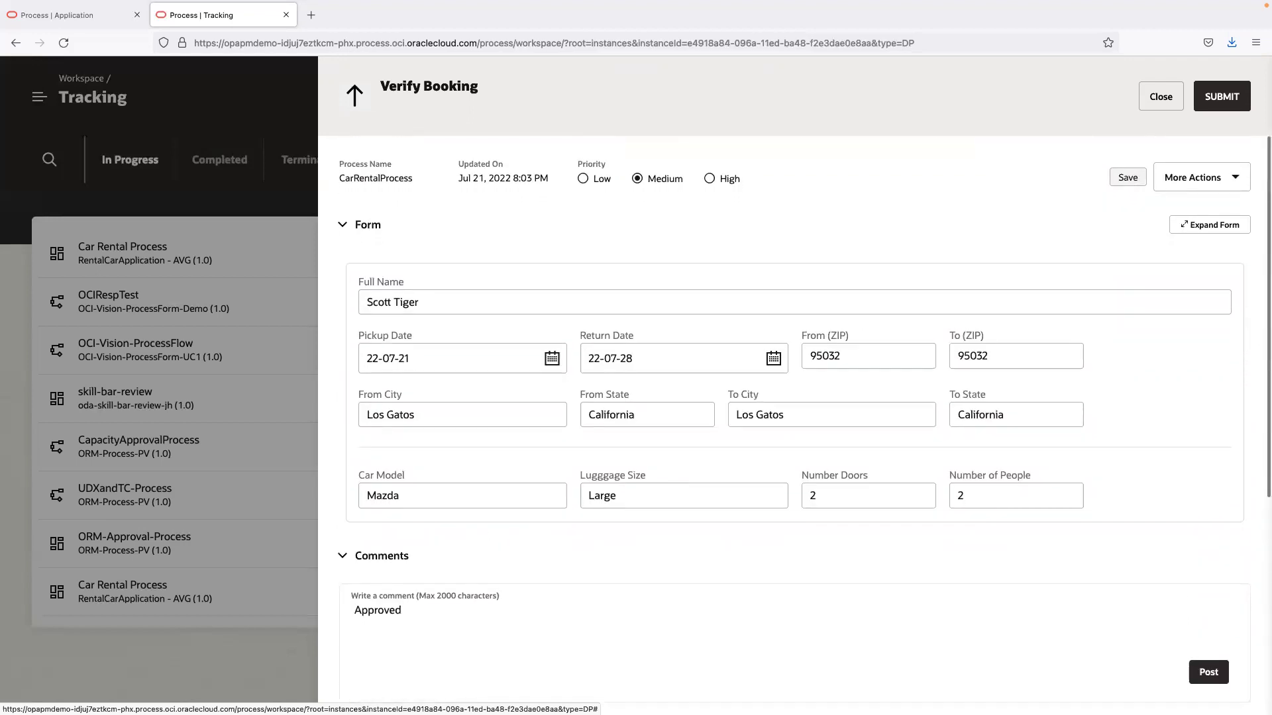
{"action": "left_click", "coordinate": [1216, 95]}
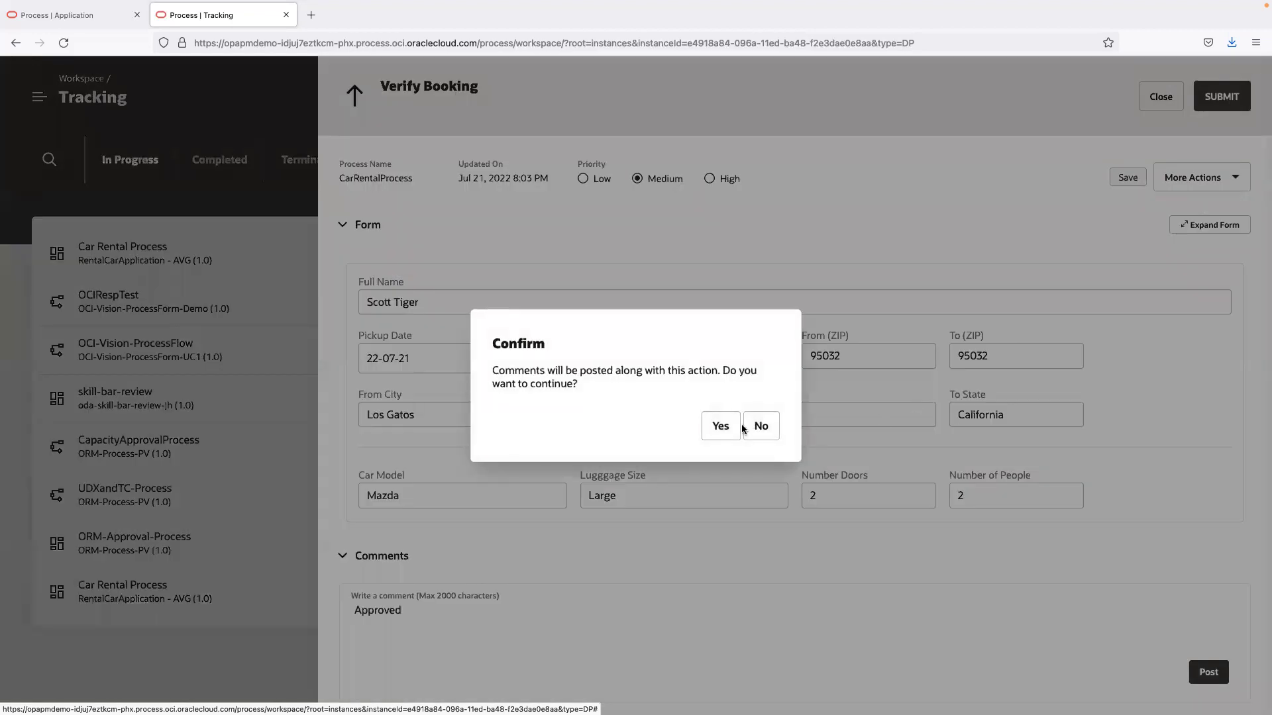
{"action": "left_click", "coordinate": [724, 428]}
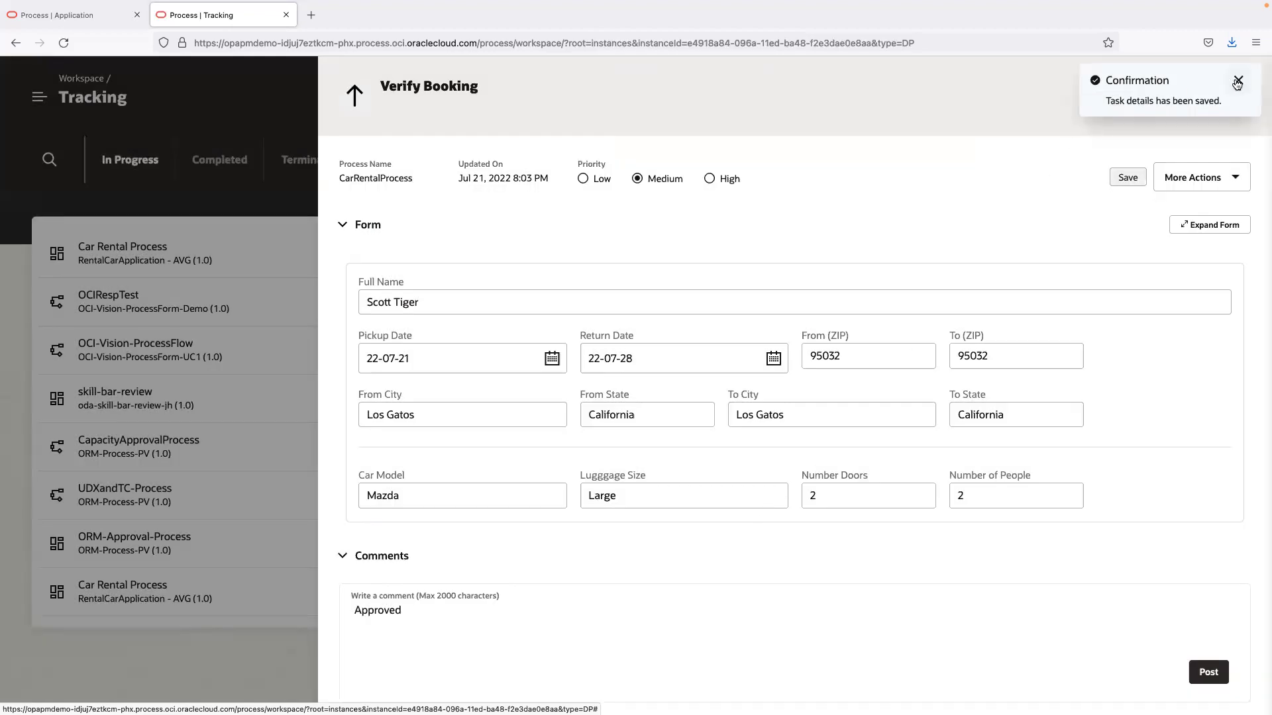
{"action": "left_click", "coordinate": [1237, 81]}
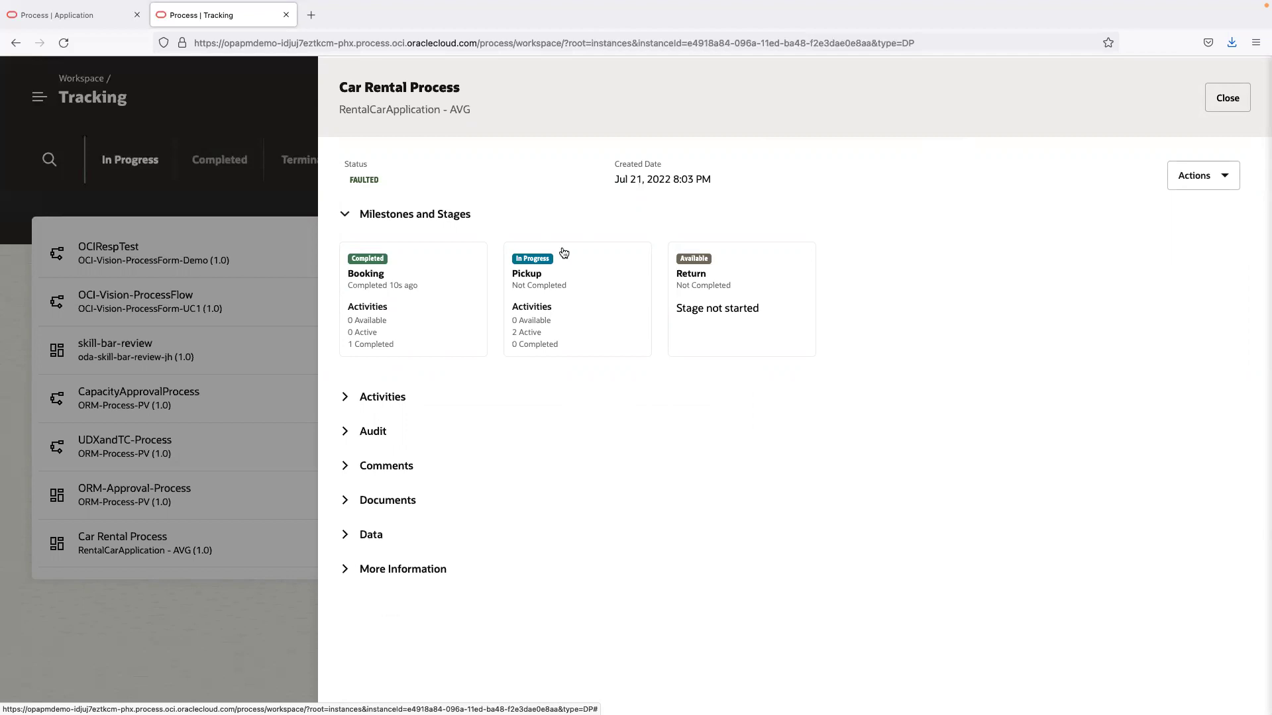
Step: Expand the Activities and Audit sections of the Car Rental Process instance to review its activity statuses and audit trail
{"action": "left_click", "coordinate": [345, 399]}
{"action": "scroll", "coordinate": [463, 412], "scroll_direction": "down", "scroll_amount": 3}
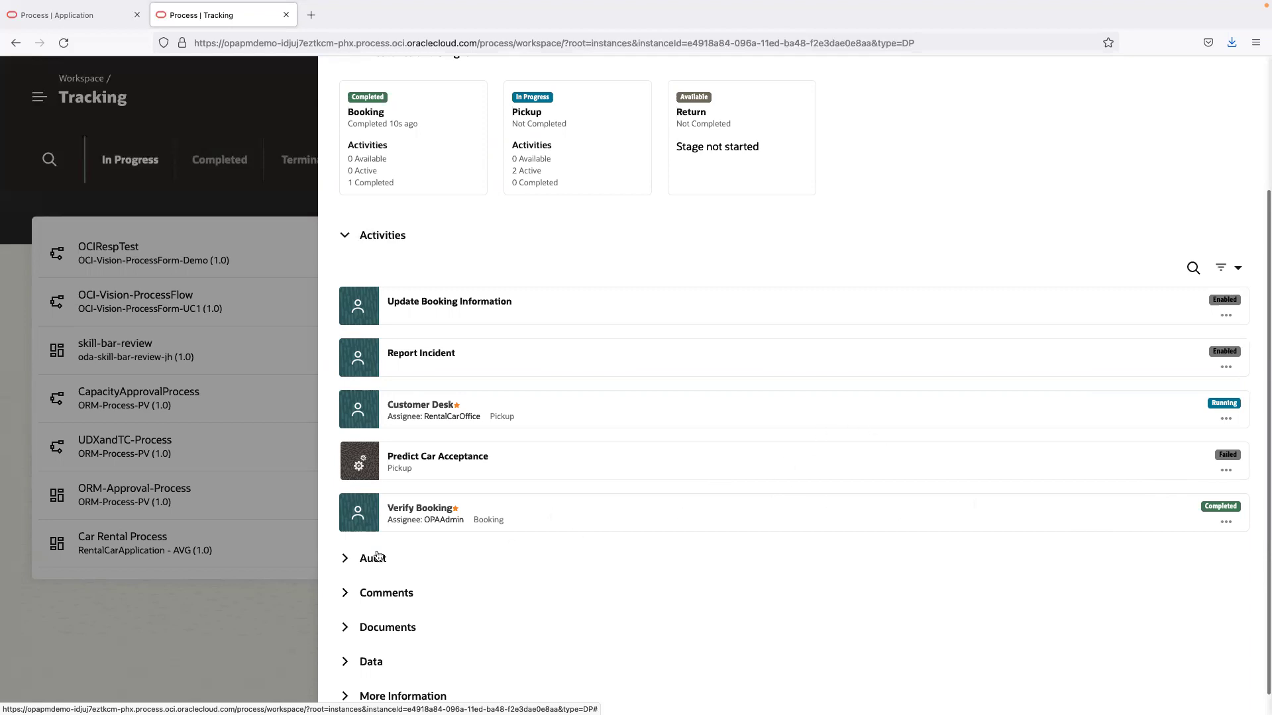
{"action": "left_click", "coordinate": [345, 562]}
{"action": "scroll", "coordinate": [527, 456], "scroll_direction": "down", "scroll_amount": 5}
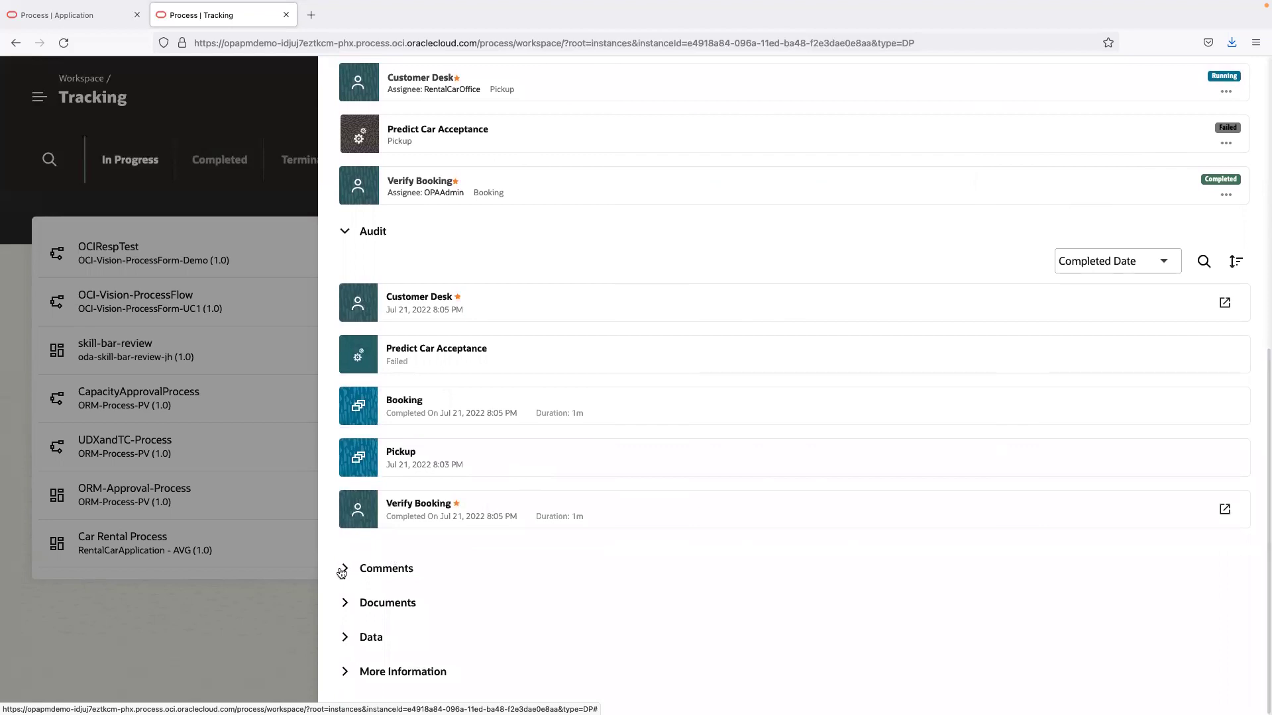
{"action": "scroll", "coordinate": [501, 505], "scroll_direction": "up", "scroll_amount": 8}
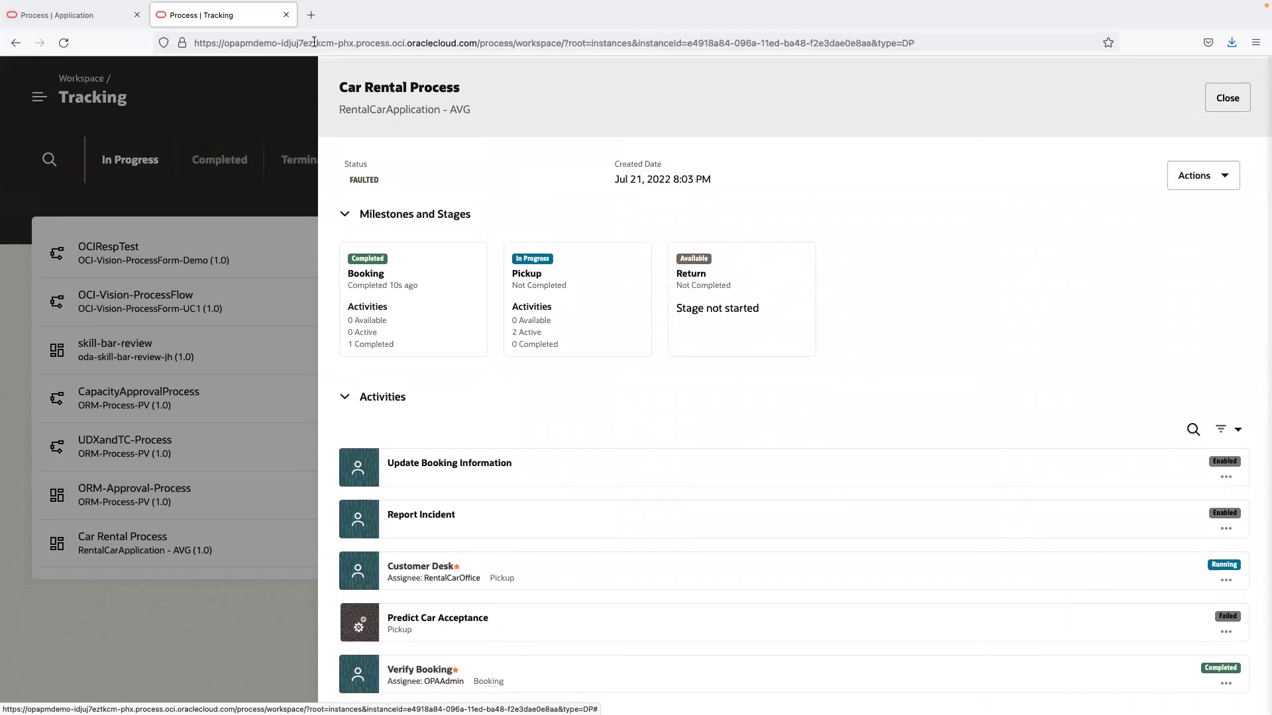
Step: Switch back to the RentalCarApplication - AVG designer, show only its processes and open the Car Rental Process
{"action": "left_click", "coordinate": [99, 16]}
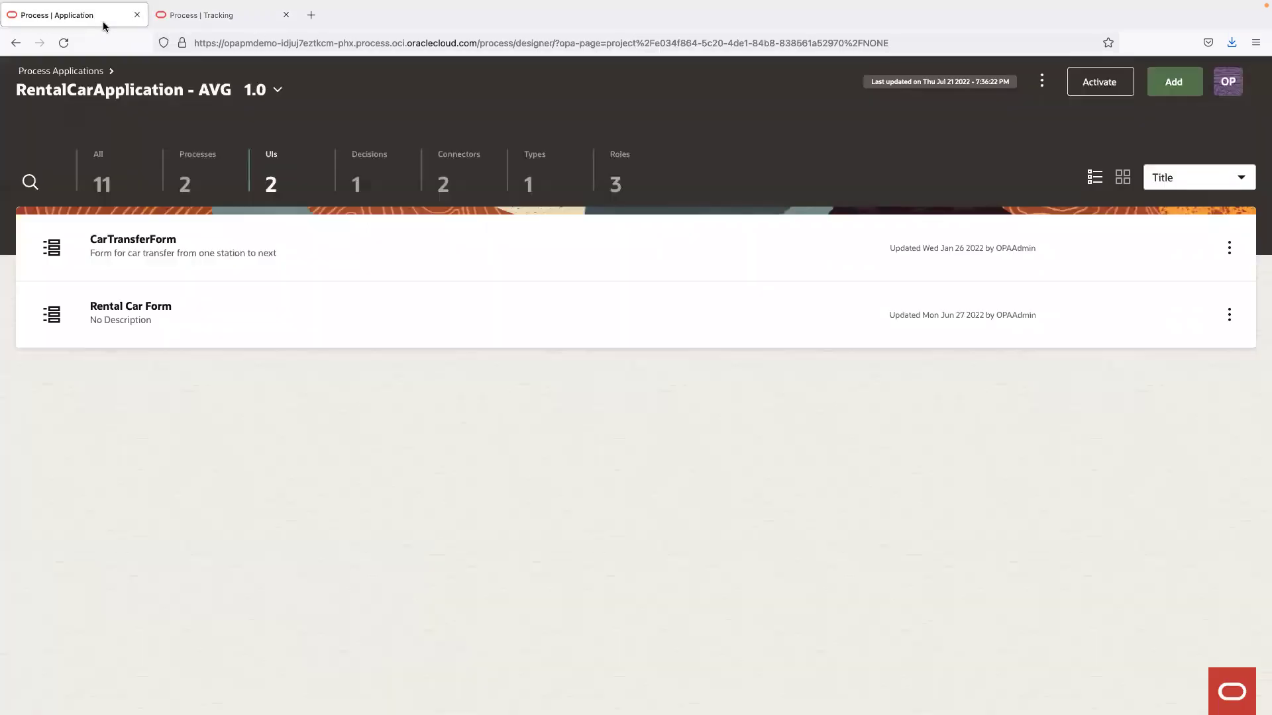
{"action": "left_click", "coordinate": [143, 171]}
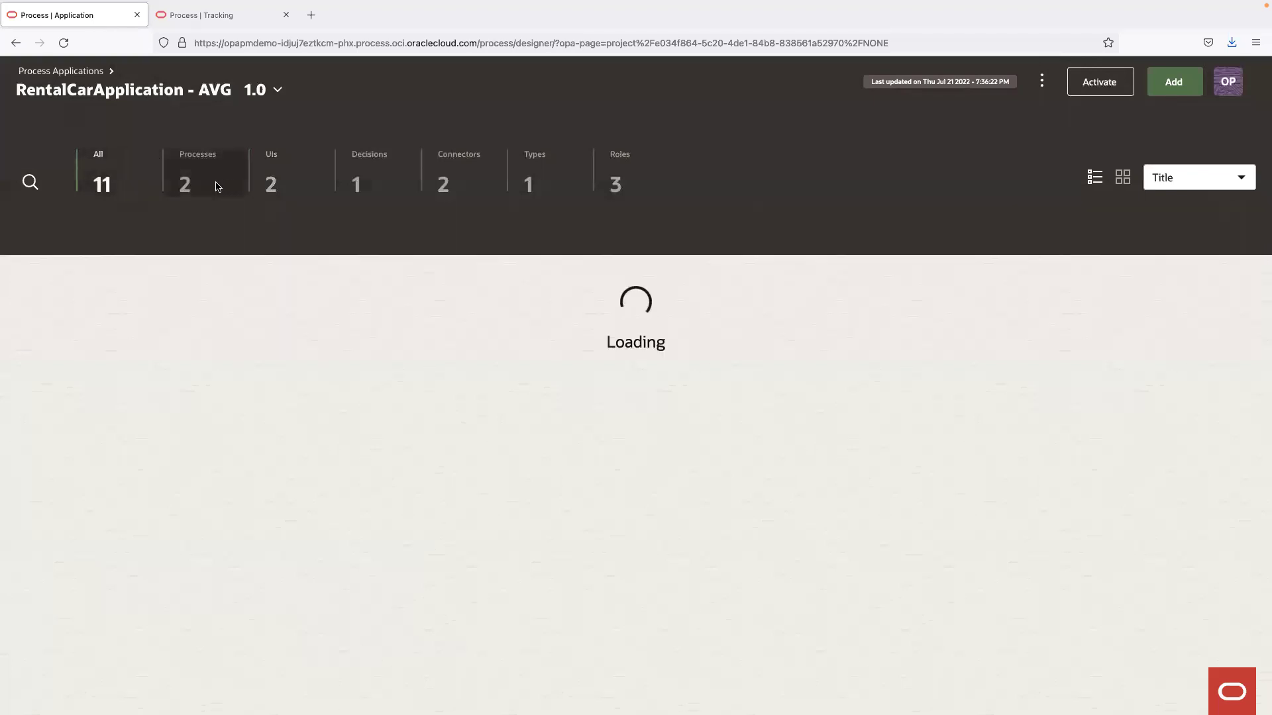
{"action": "left_click", "coordinate": [219, 186]}
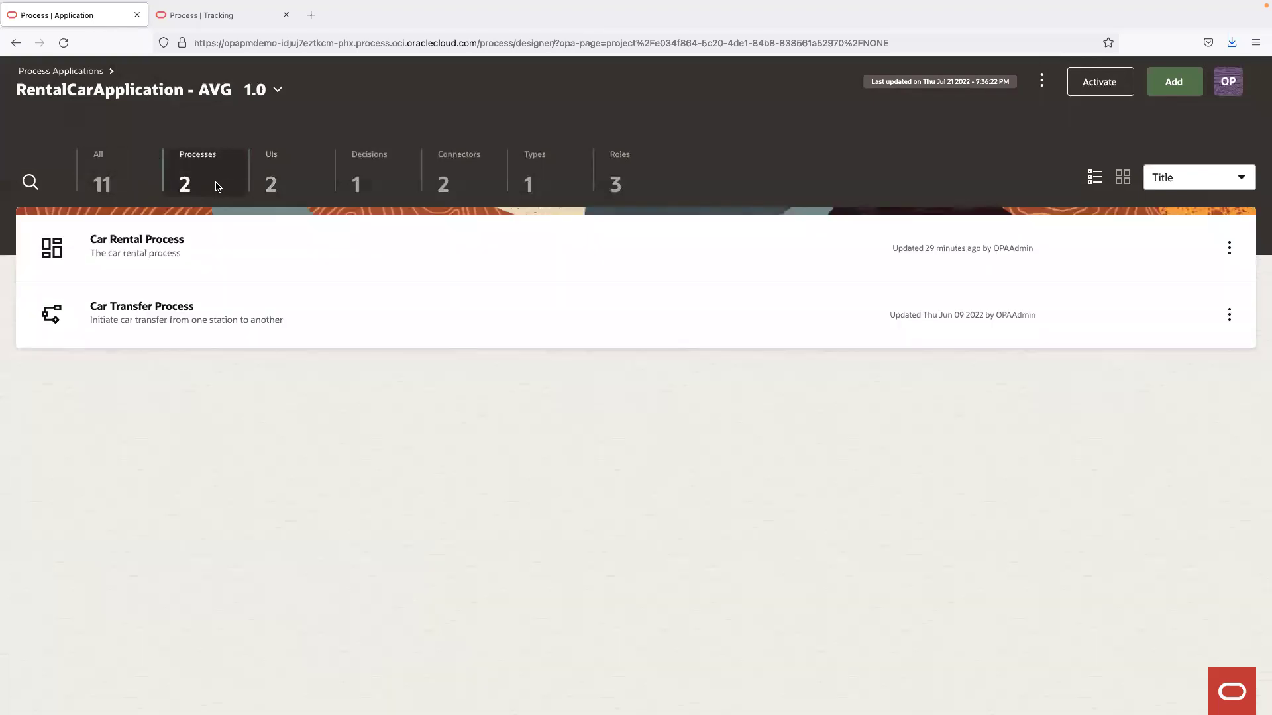
{"action": "left_click", "coordinate": [184, 241]}
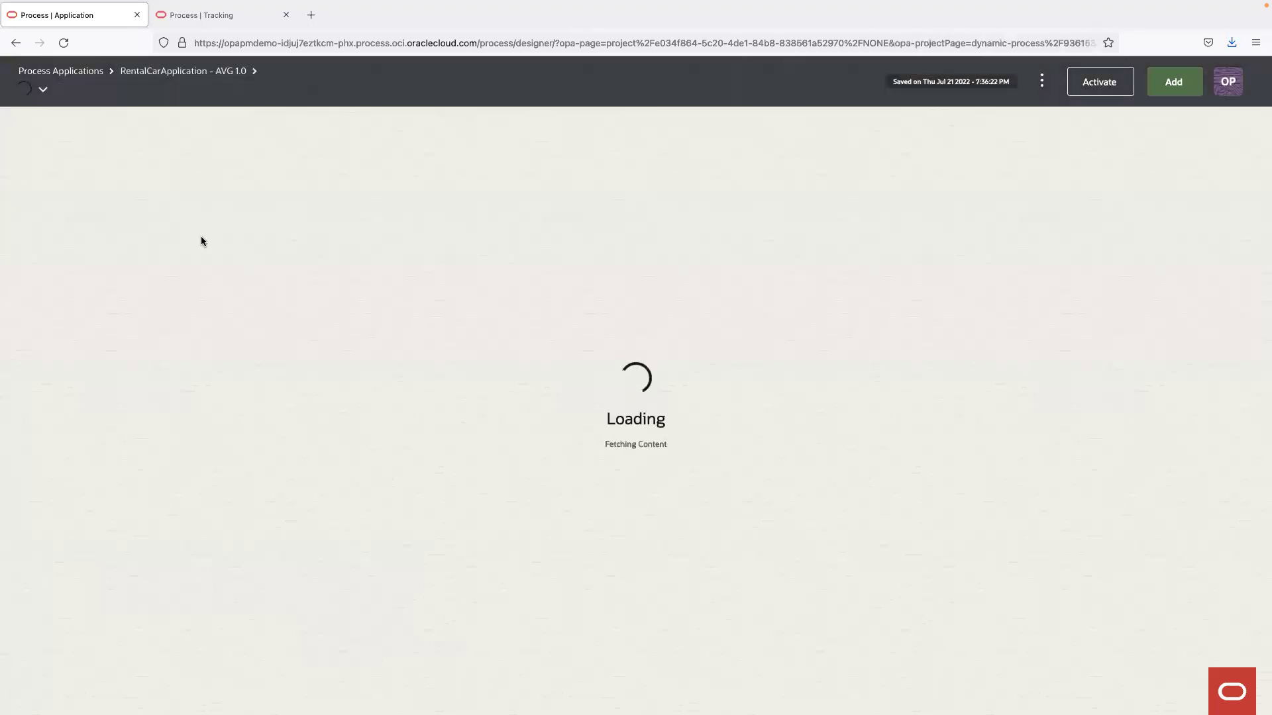